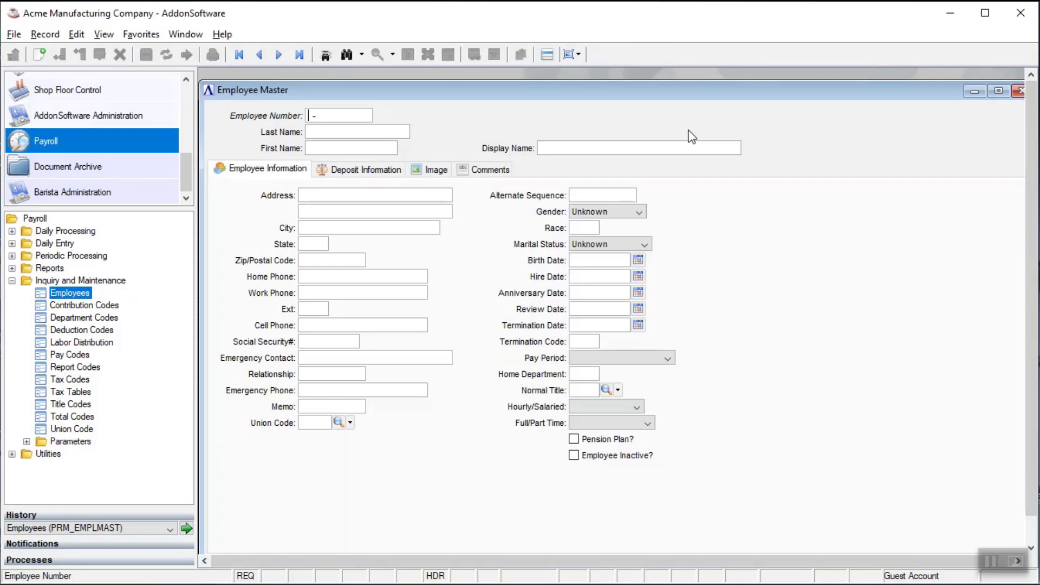
Step: Review the salaried Shop employee's general details and direct deposit information in the Employee Master
key("Tab")
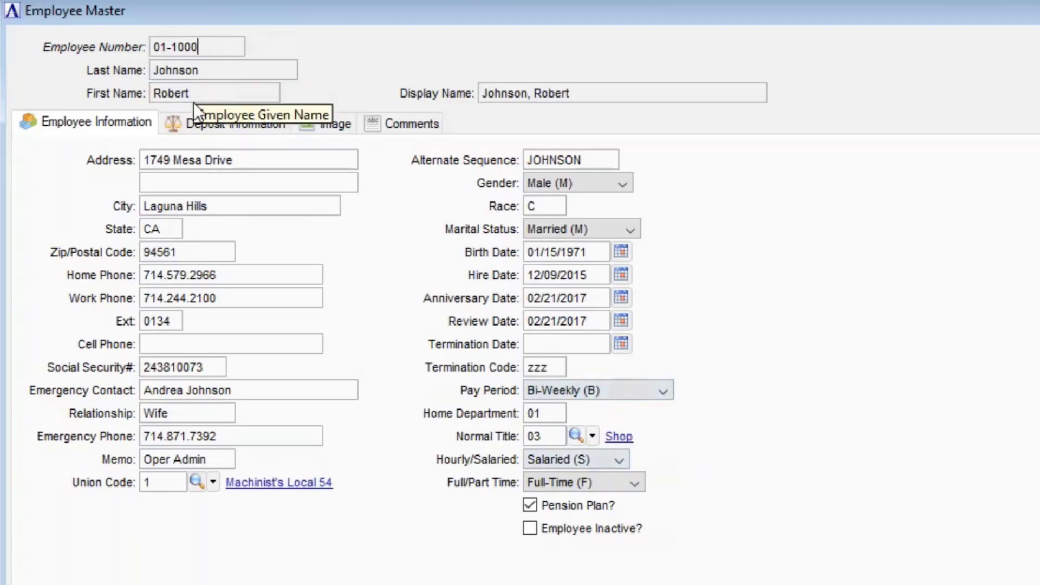
left_click(190, 121)
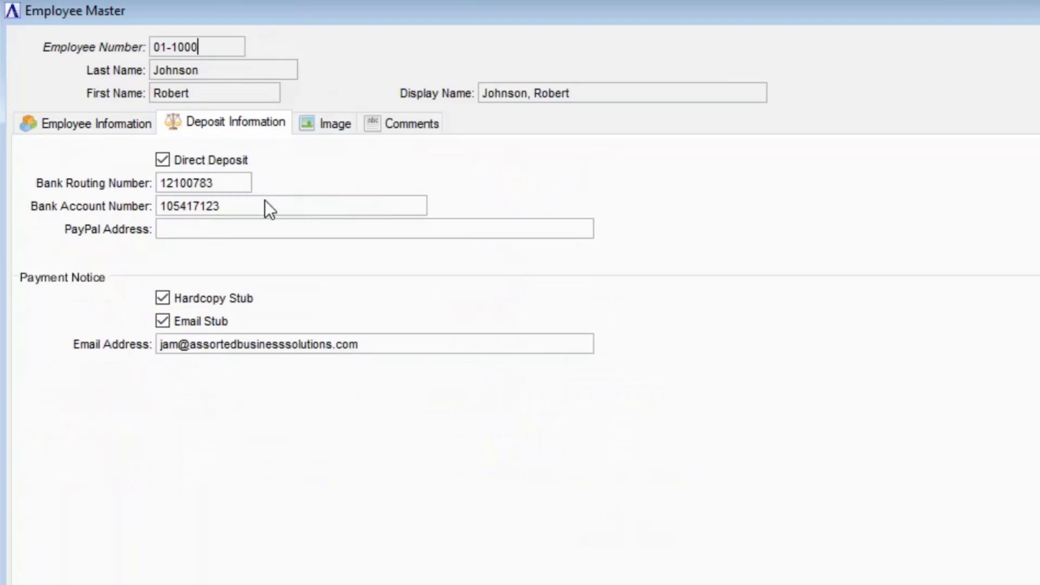
left_click(109, 123)
Step: Load the hourly Clerical employee's master record by employee number and review the general and deposit information
key("BackSpace")
key("BackSpace")
key("BackSpace")
key("BackSpace")
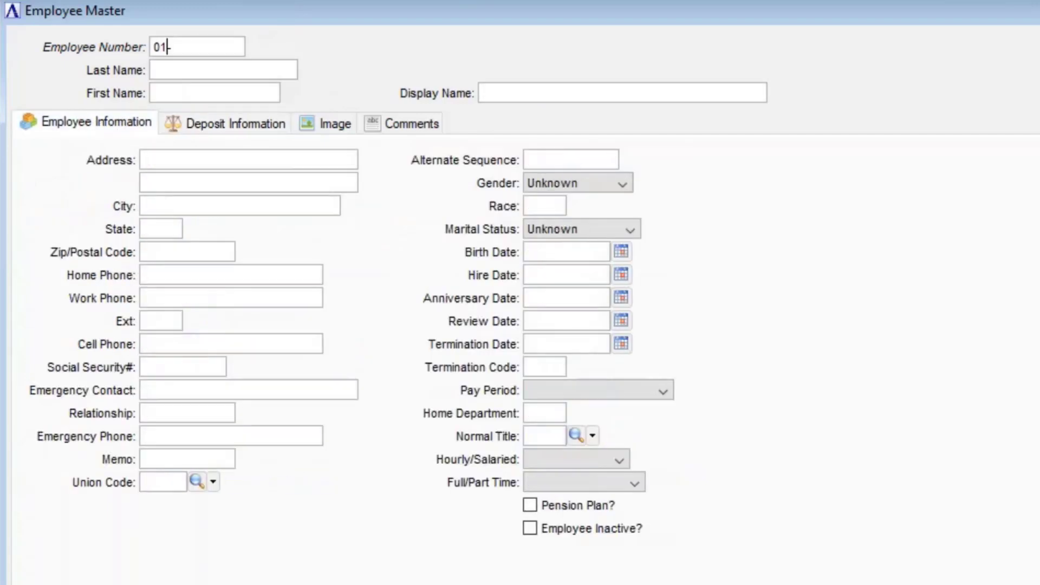
type("4000")
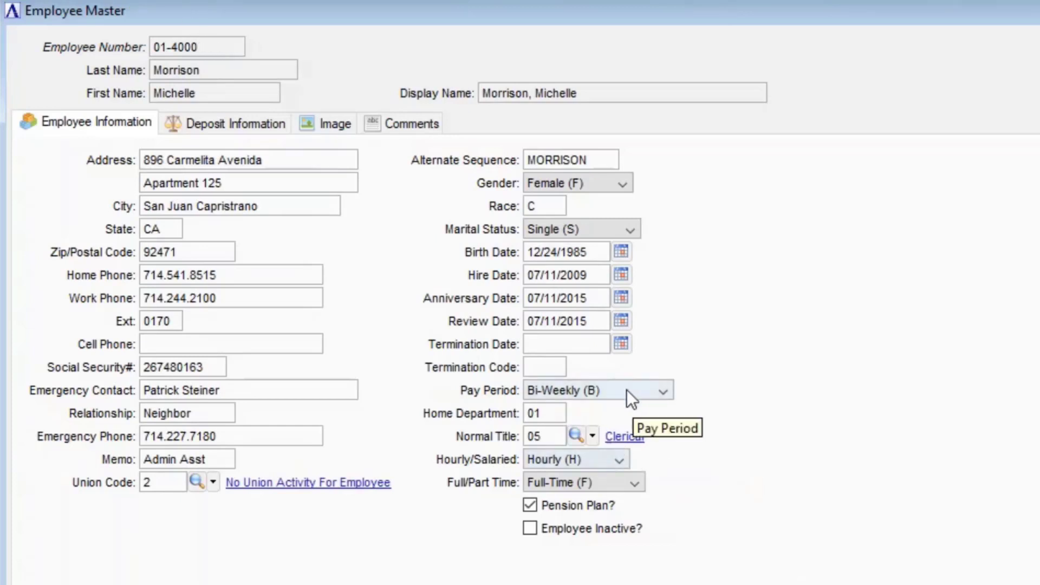
left_click(209, 124)
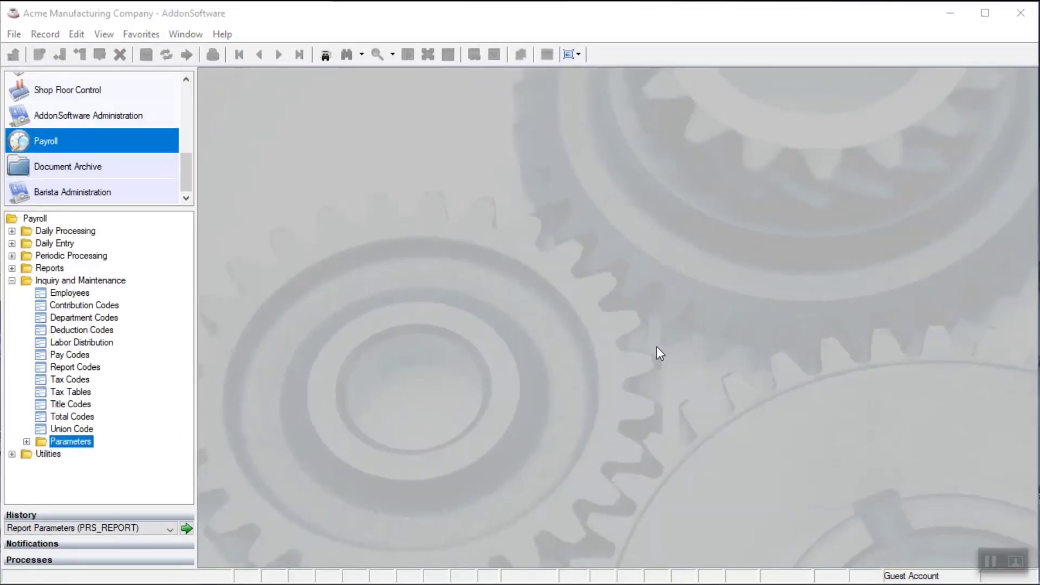
Step: Review the payroll application parameters with their automatic processing restrictions, and the report parameters with their tax, ACH and banking information
left_click(27, 442)
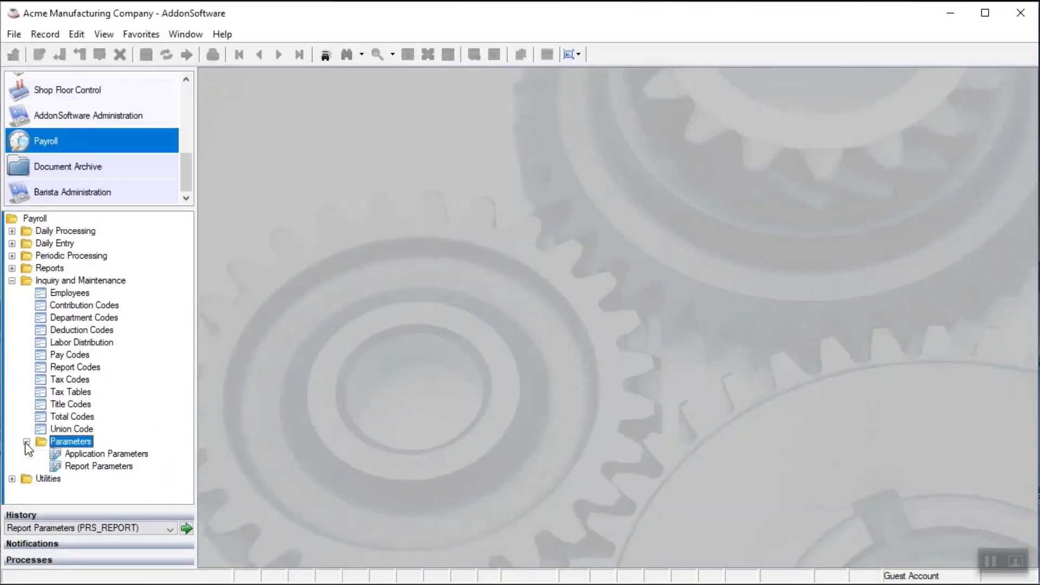
double_click(102, 452)
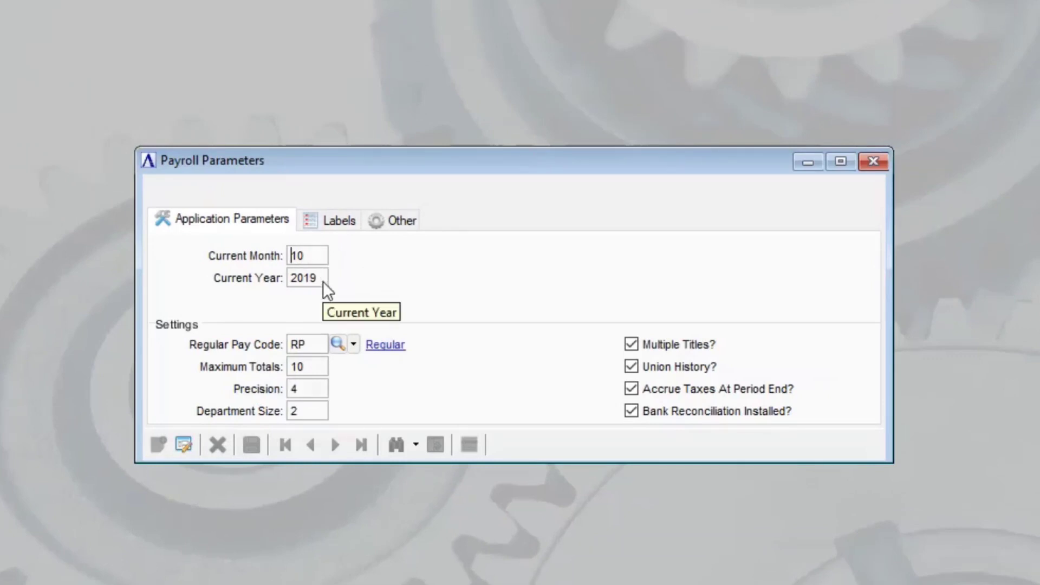
left_click(411, 222)
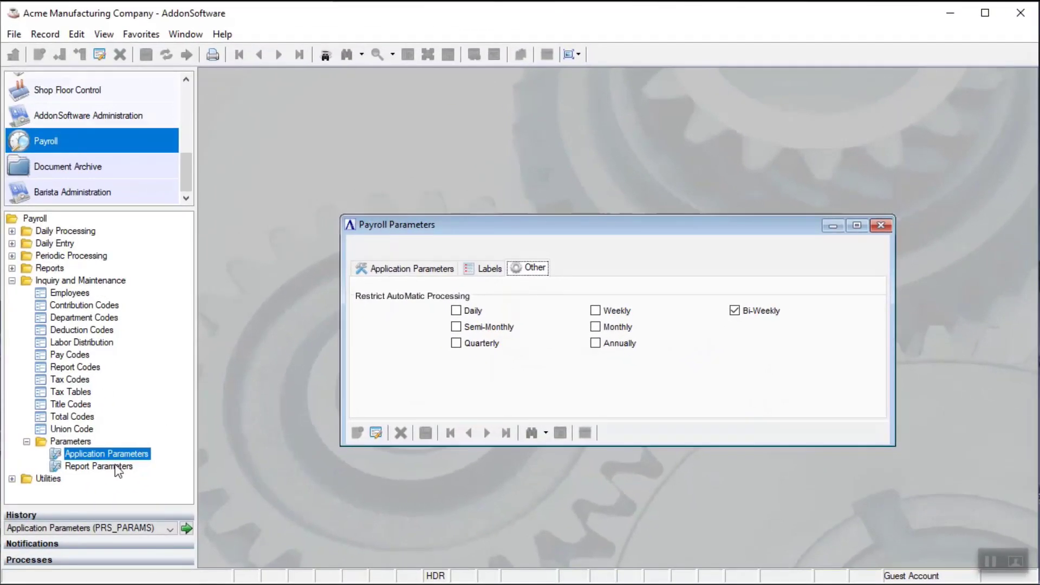
left_click(108, 466)
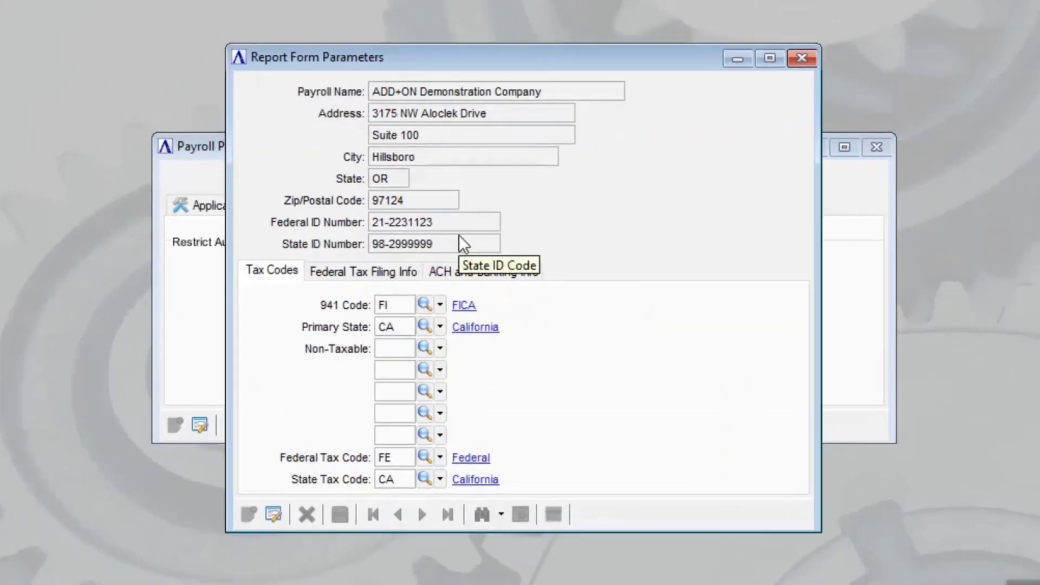
left_click(451, 276)
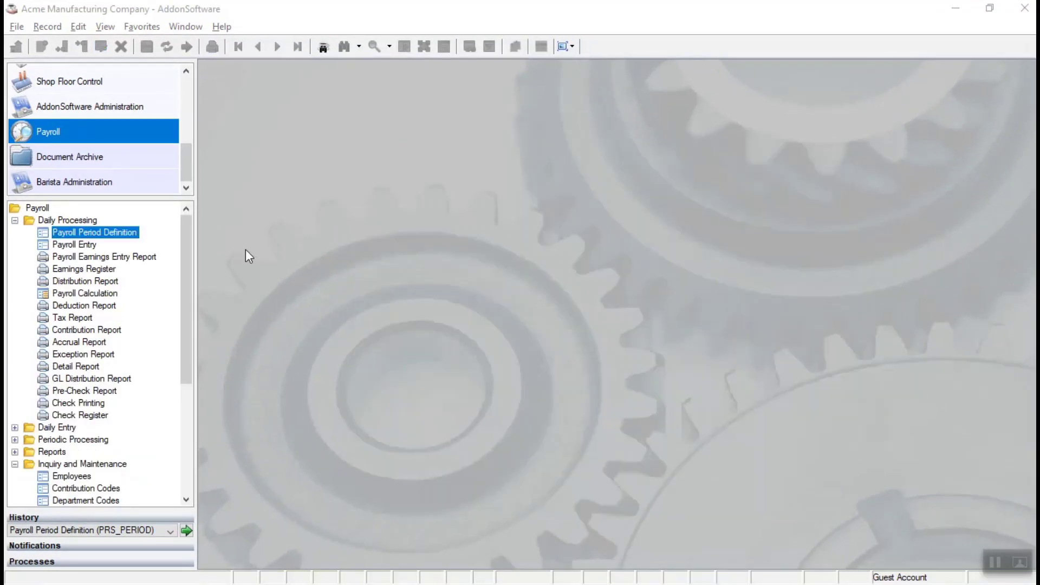
Step: Generate earnings for the bi-weekly payroll period ending 10/26/2019 with deduction period 4, updating the standard pay, and close the period definition
double_click(108, 232)
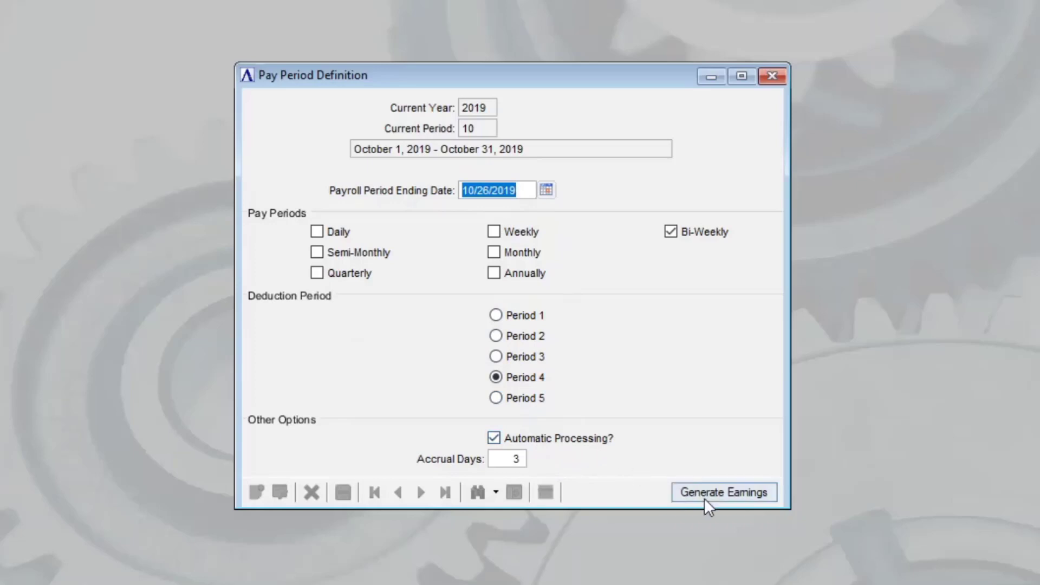
left_click(716, 486)
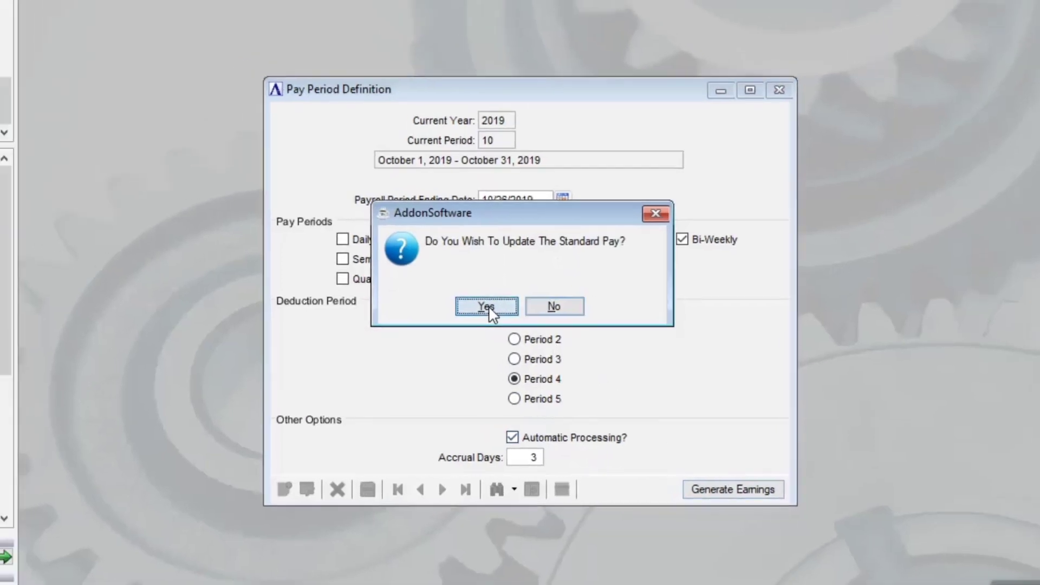
left_click(486, 306)
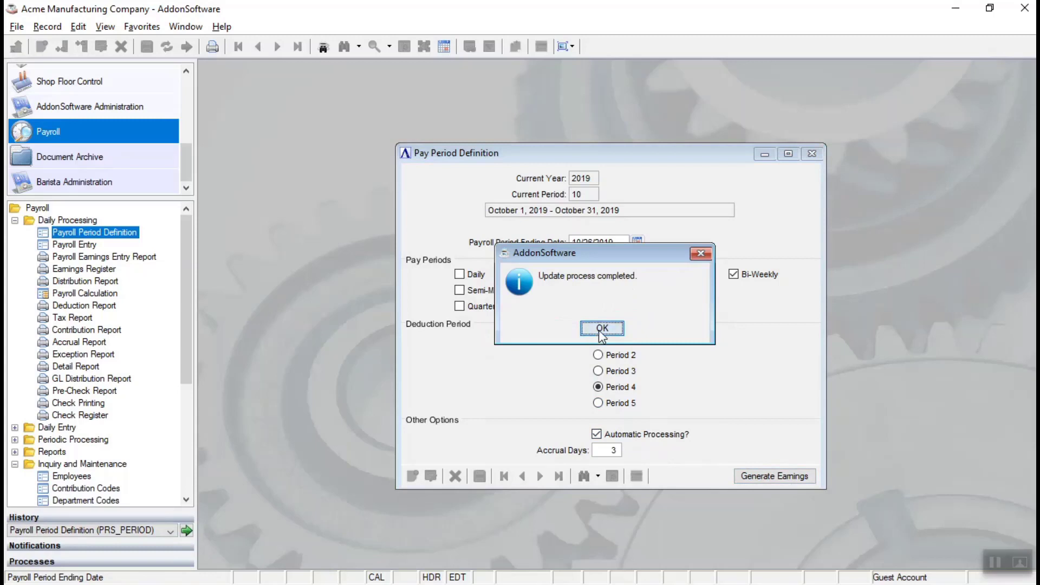
left_click(599, 330)
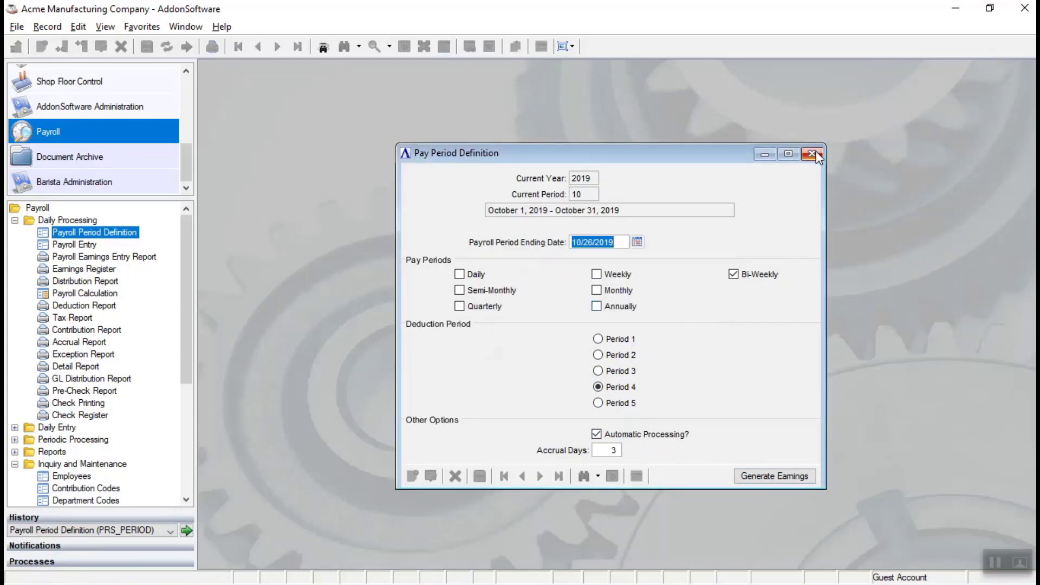
left_click(815, 155)
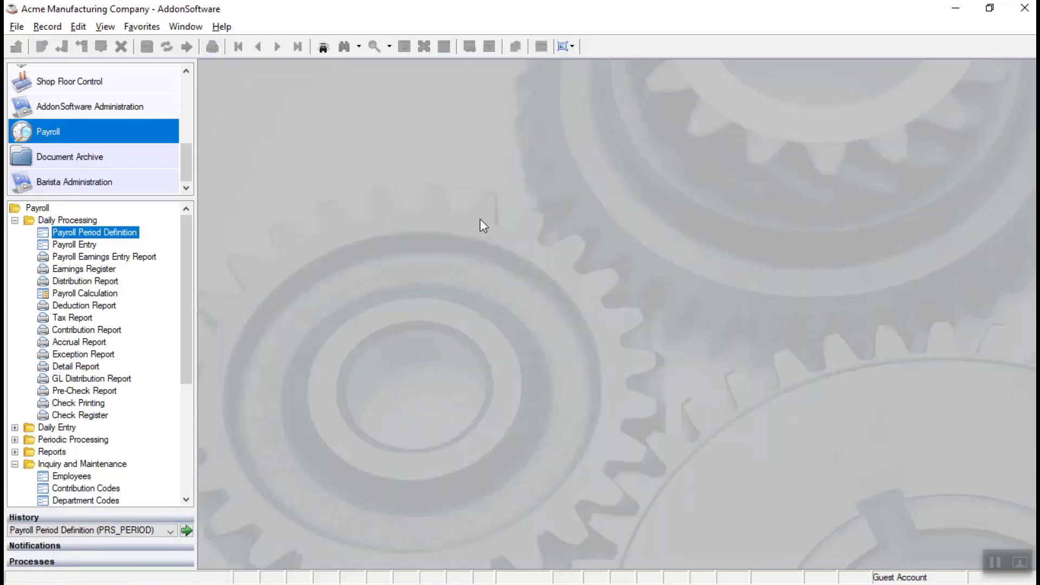
Step: Open Payroll Entry and review the salaried Shop employee's generated earnings, deductions, taxes, contributions and accruals
double_click(92, 245)
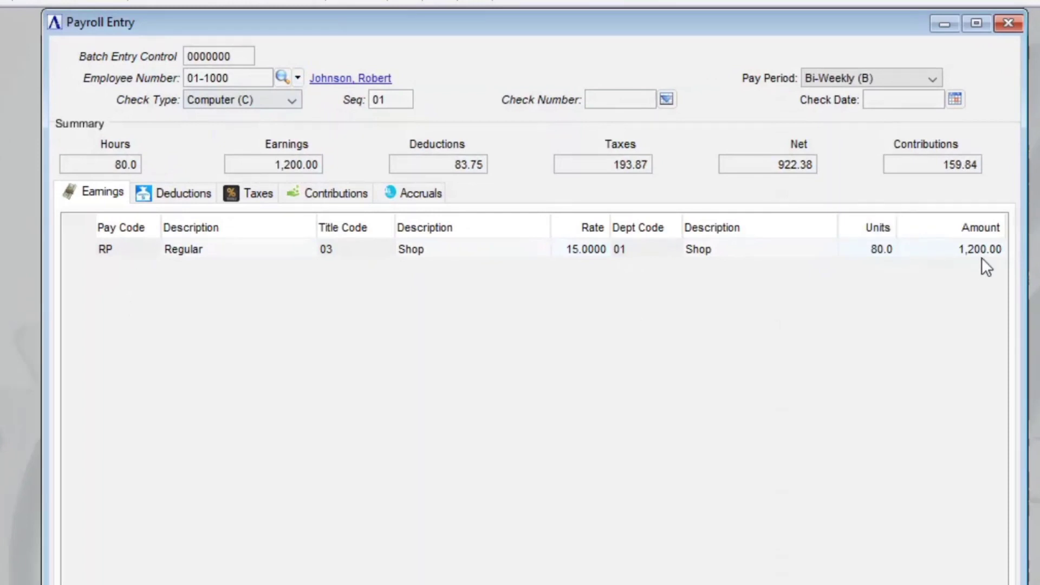
left_click(173, 195)
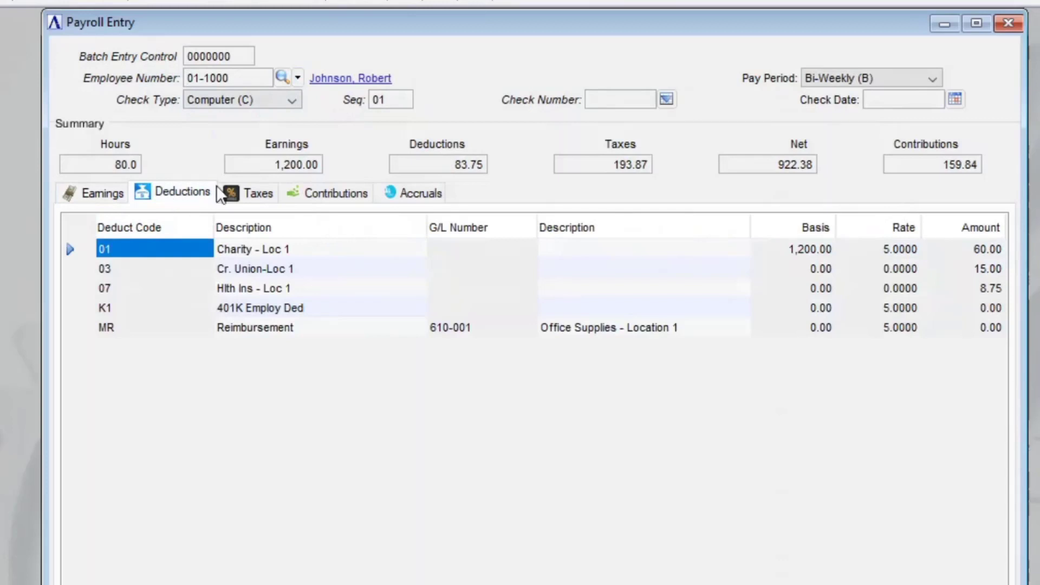
left_click(237, 191)
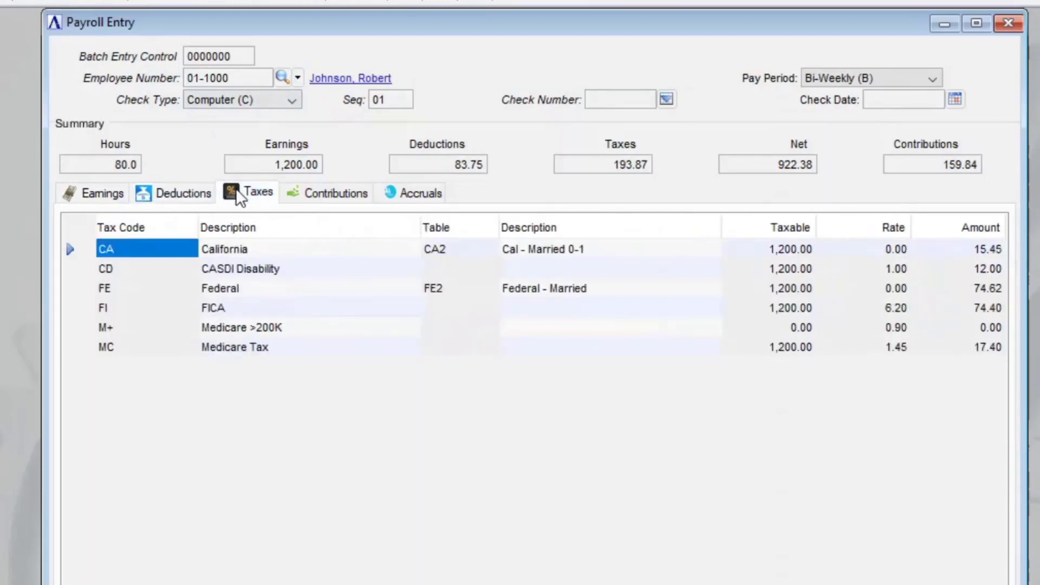
left_click(303, 193)
left_click(407, 194)
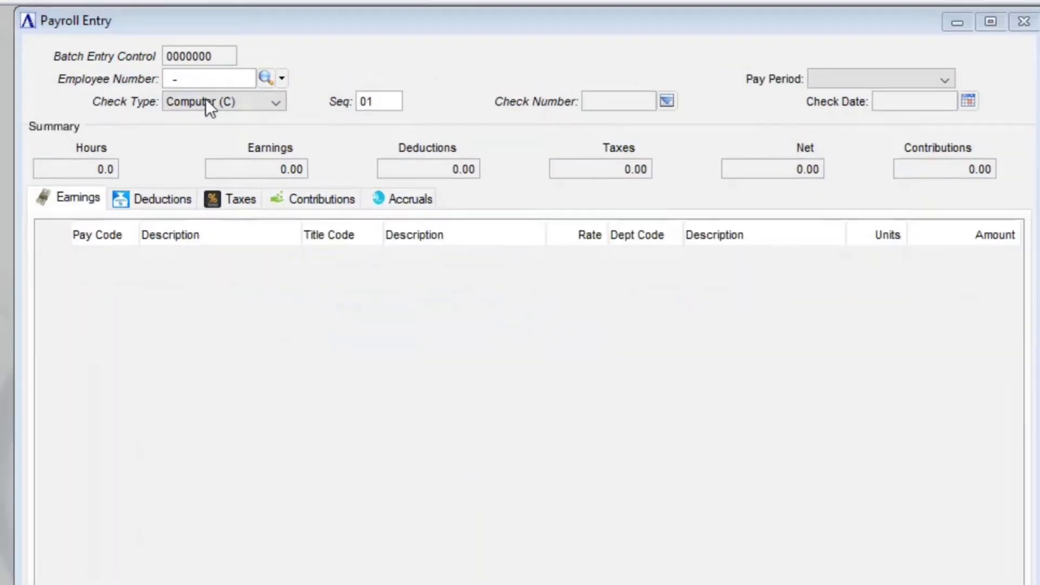
Step: Start a Computer check payroll entry with sequence 01 for the hourly Clerical employee
type("01-400")
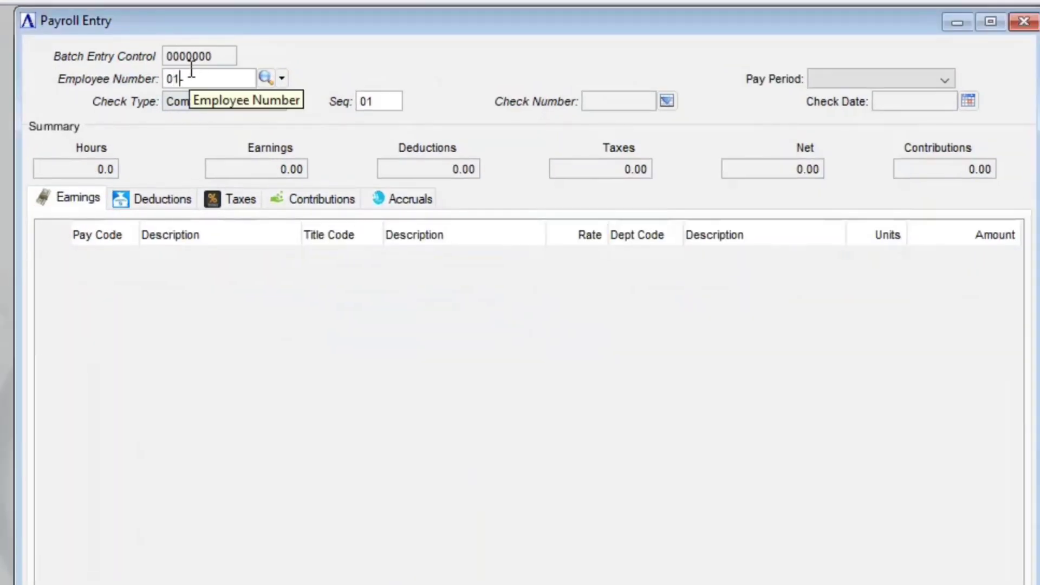
type("0")
key("Tab")
key("Tab")
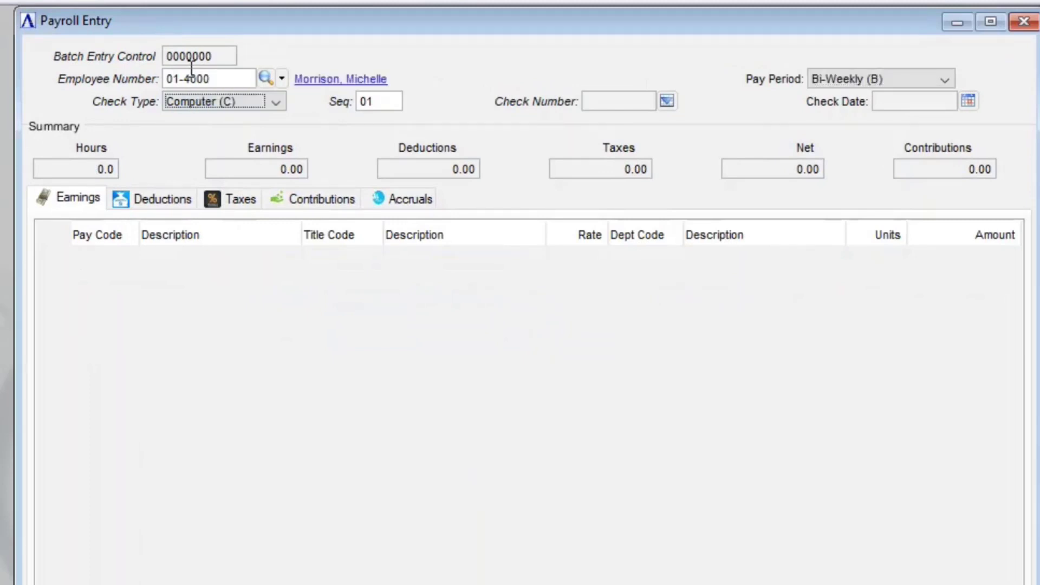
key("Tab")
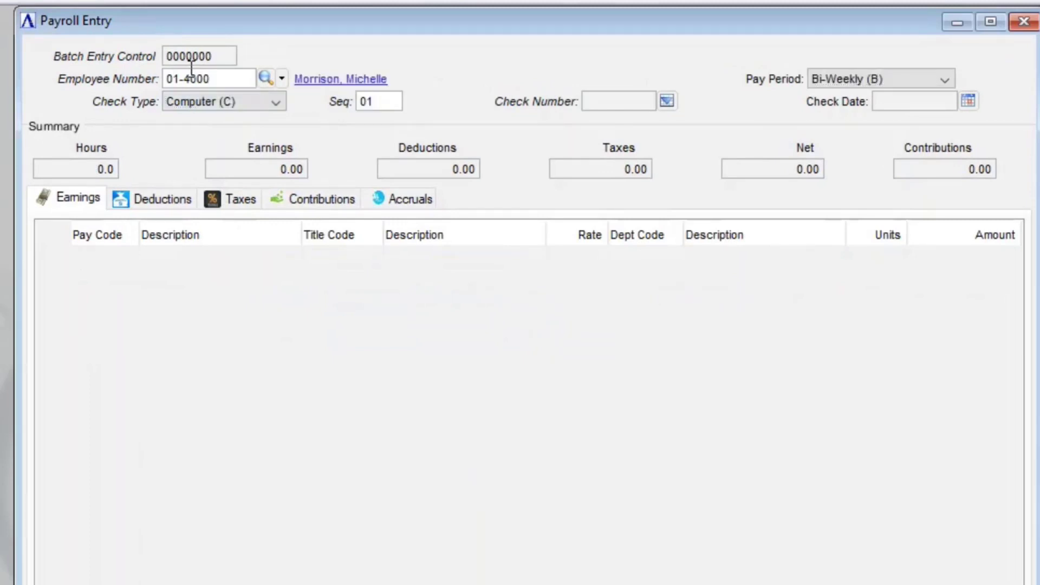
Step: Add a Regular (RP) earnings line with title code 05 and 75 units, and save the payroll entry
key("Tab")
type("RP")
key("Tab")
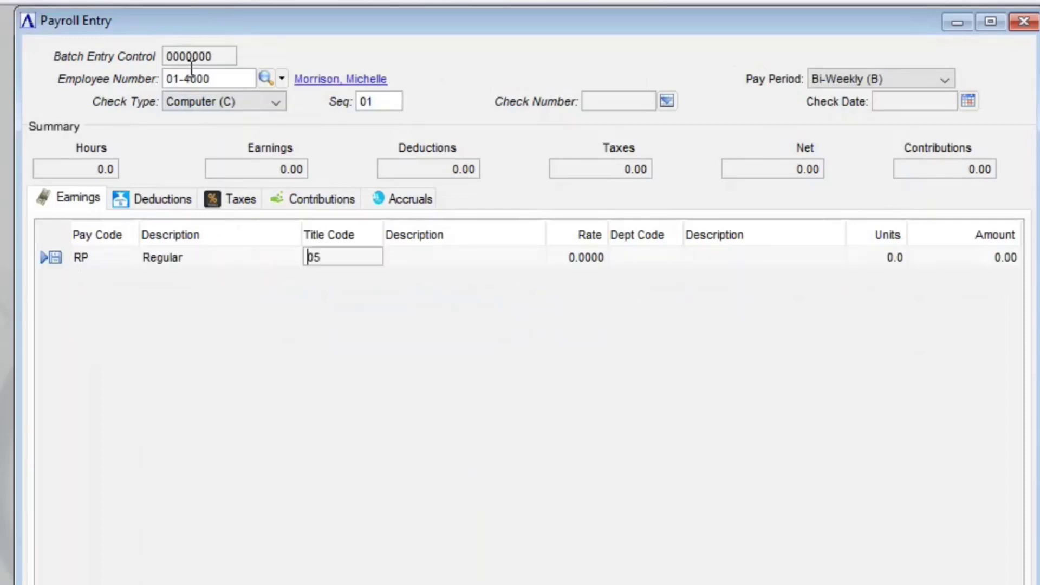
key("Tab")
key("Tab")
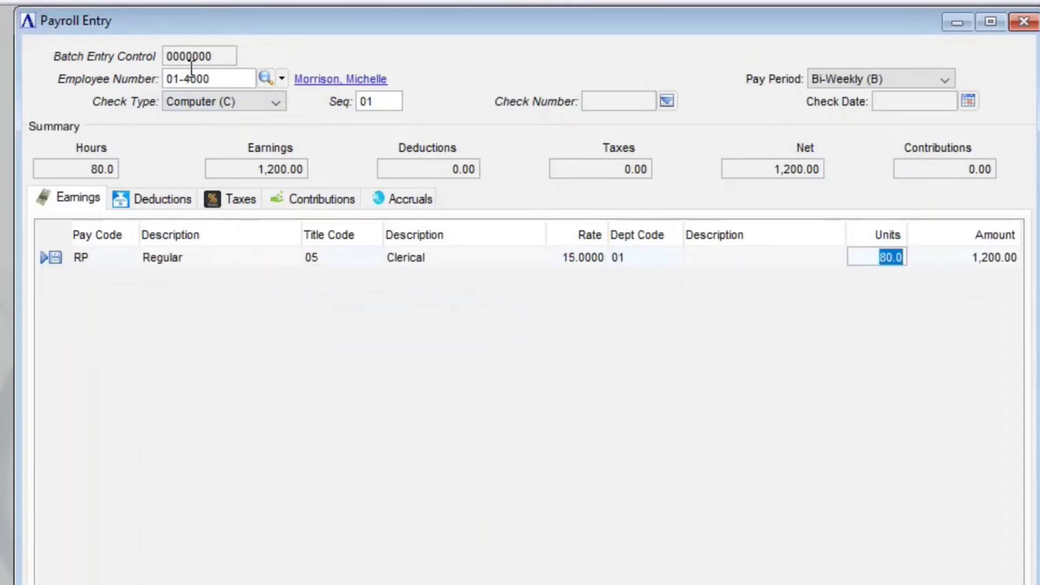
type("75")
key("Tab")
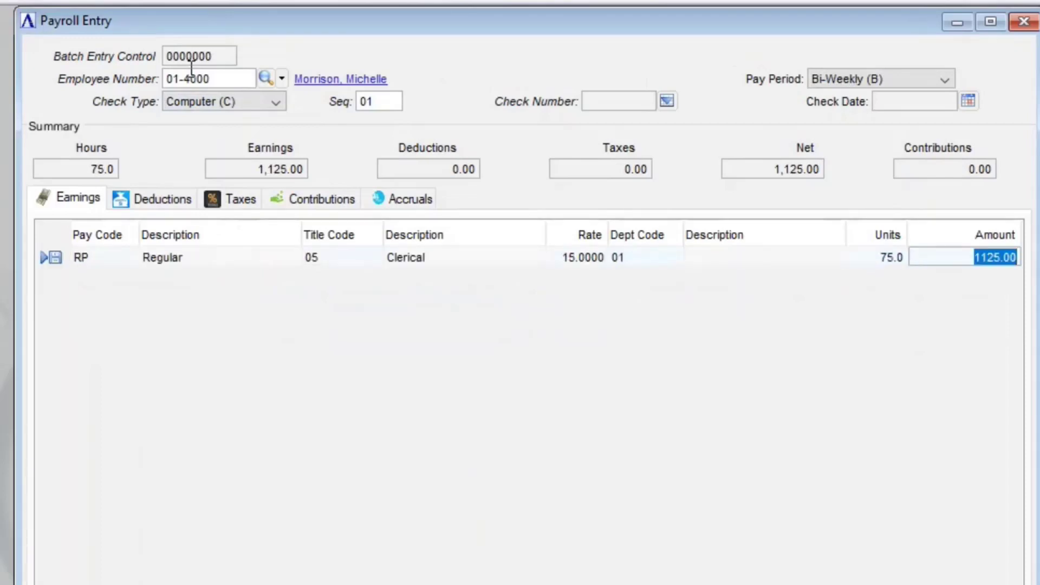
key("Tab")
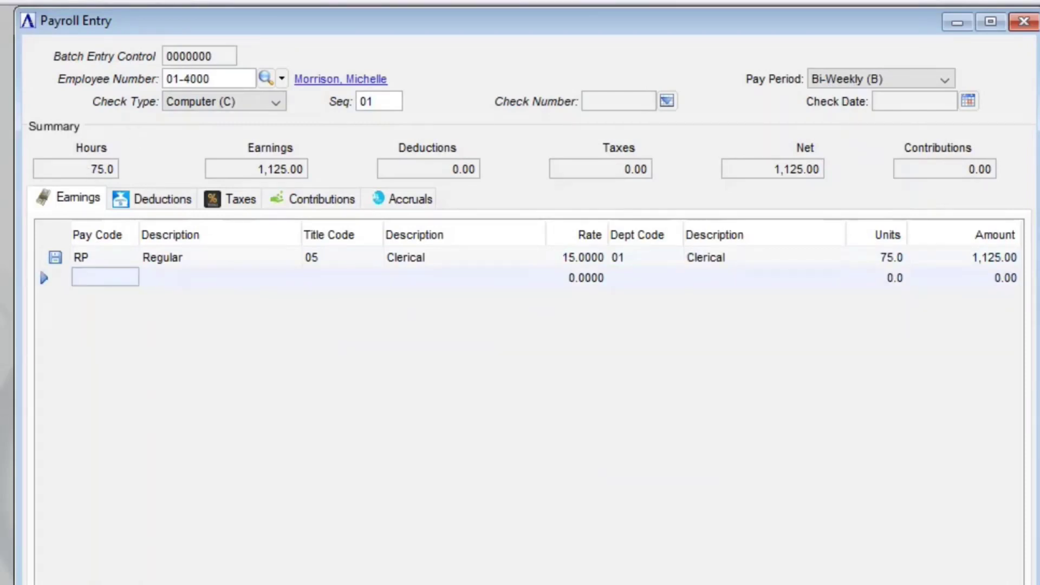
key("ctrl+s")
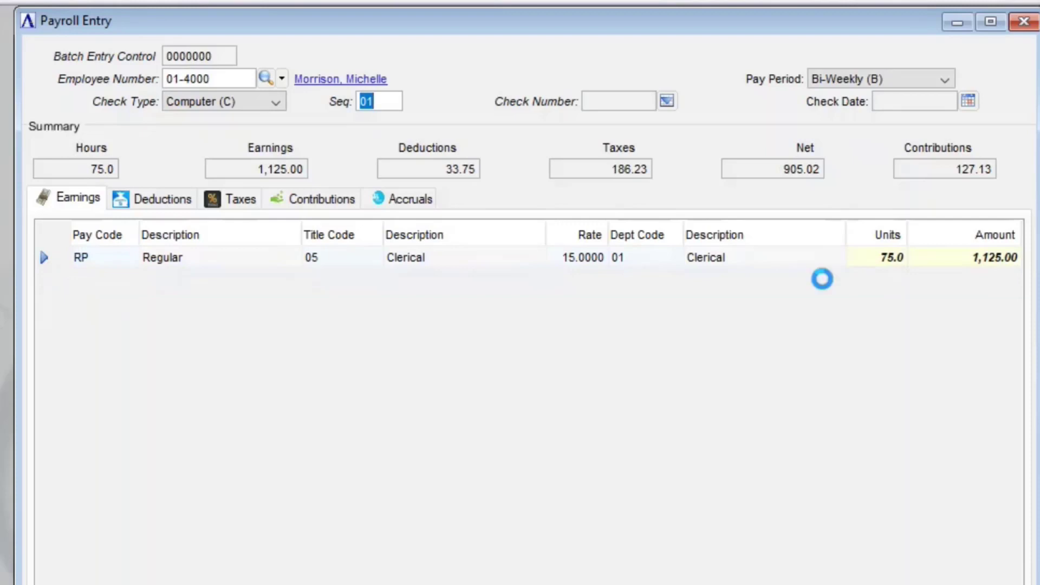
Step: Review the calculated deductions, taxes, contributions and accruals for the Clerical employee's payroll entry
left_click(120, 198)
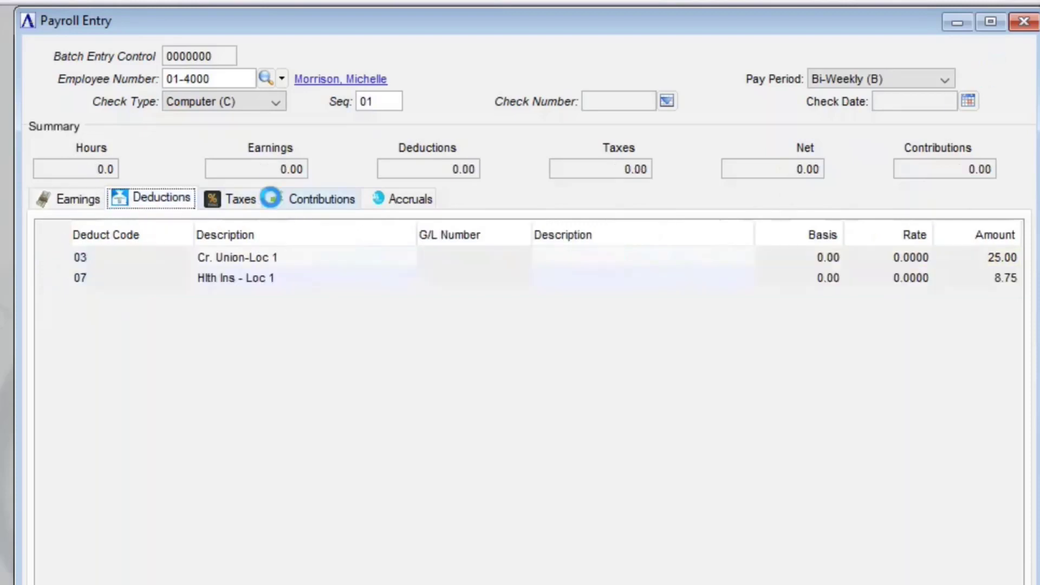
left_click(253, 195)
left_click(287, 197)
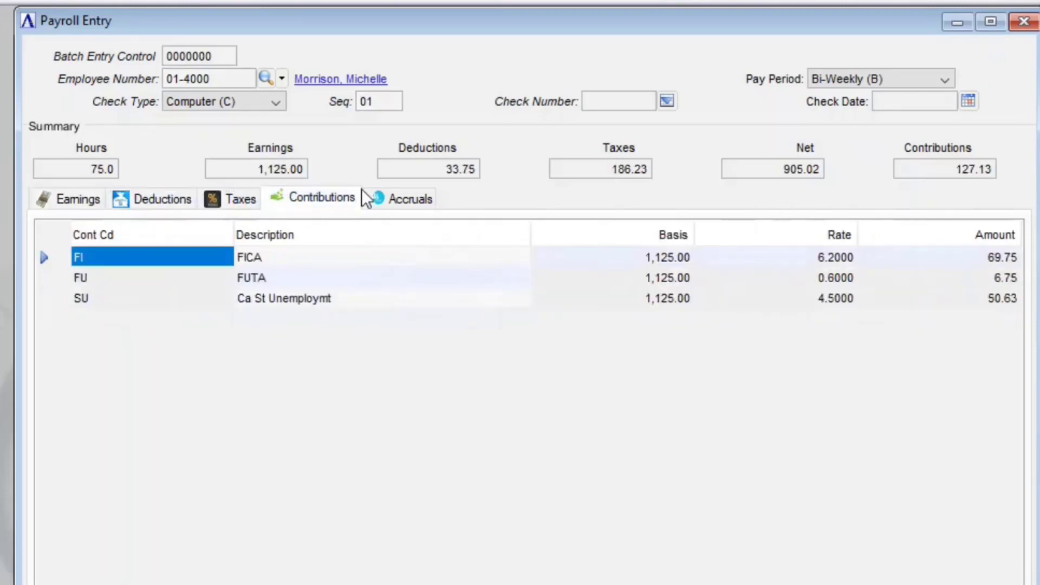
left_click(390, 200)
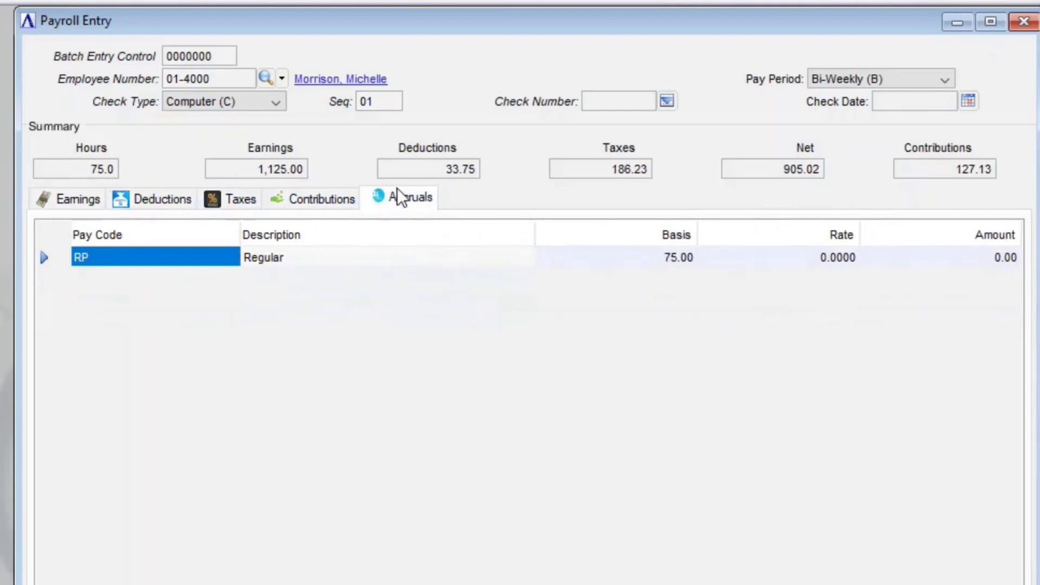
left_click(317, 200)
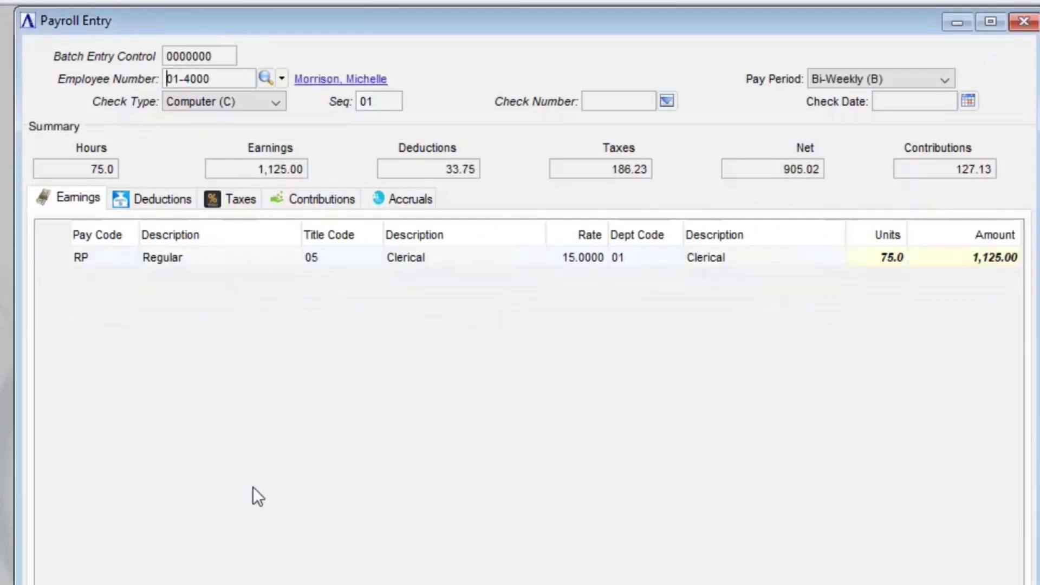
Step: Set the Regular earnings line's units to 73 and save the payroll entry
left_click(899, 257)
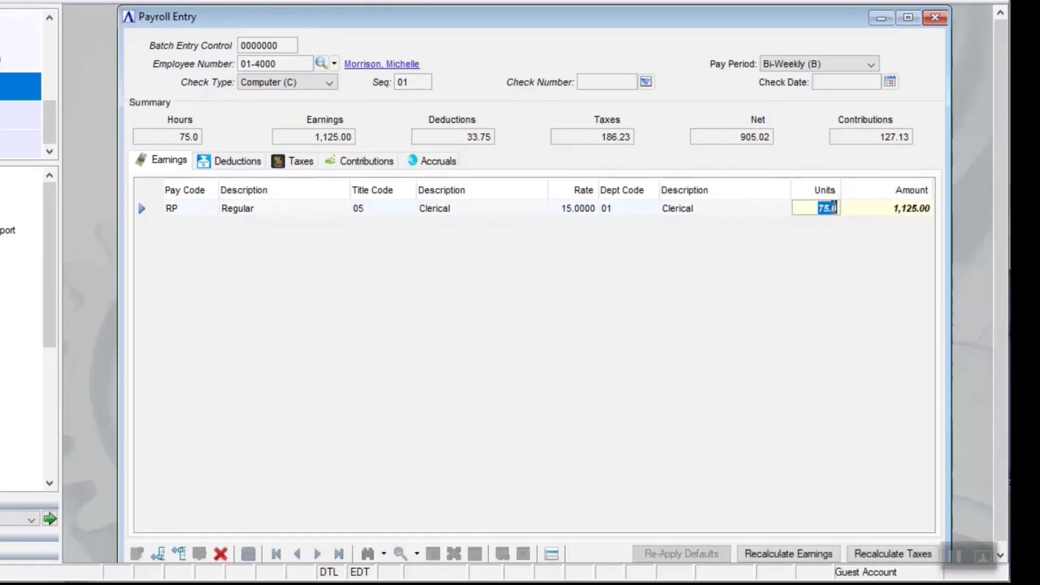
type("73")
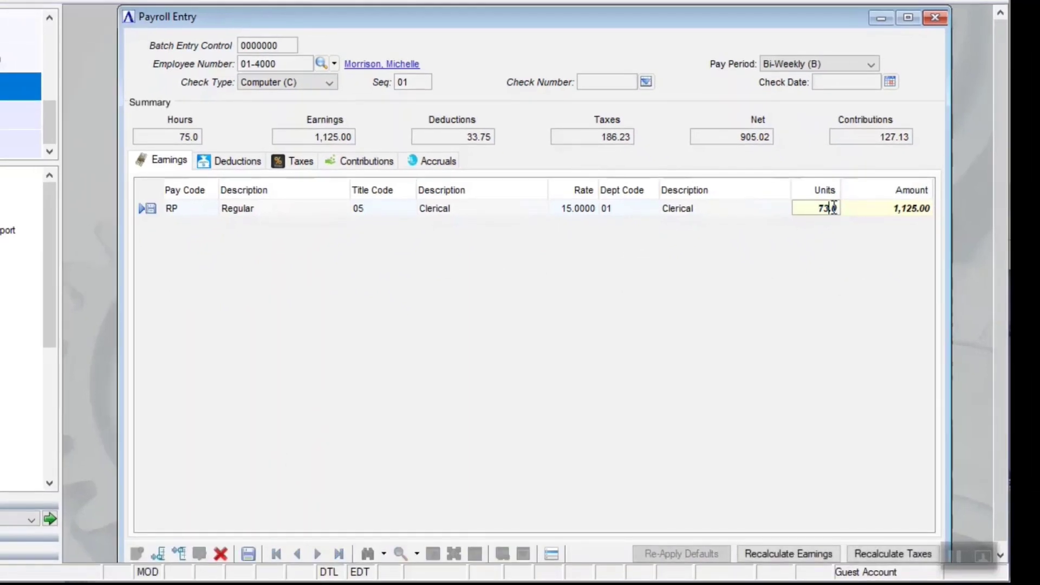
key("Tab")
key("Tab")
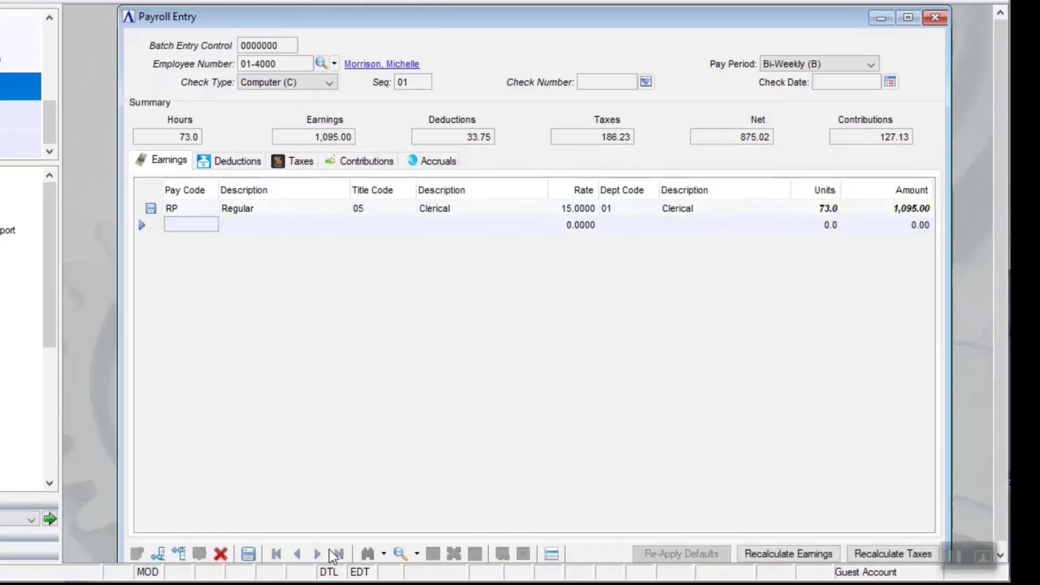
left_click(248, 553)
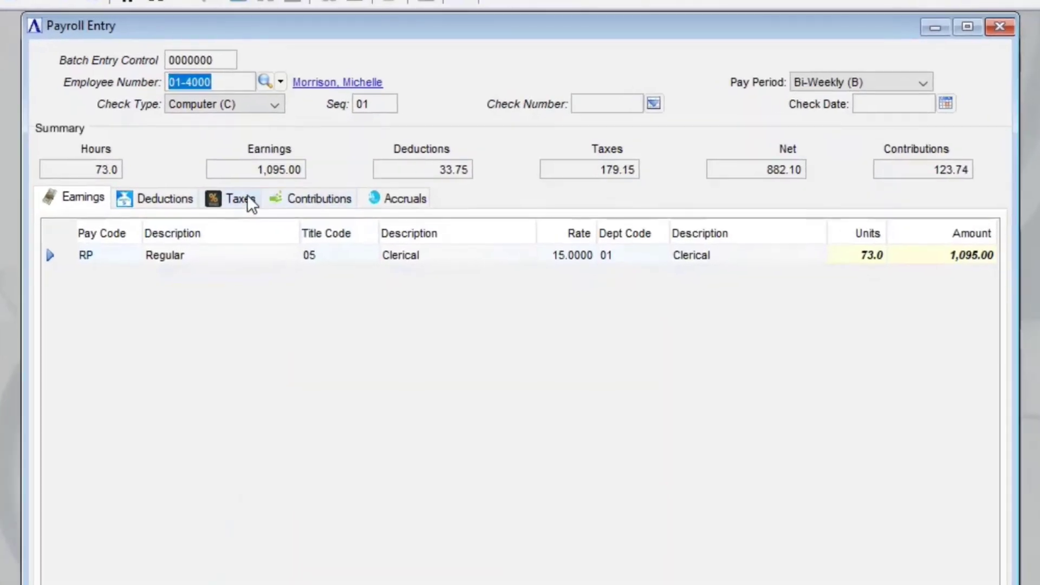
Step: Review the recalculated taxes in the Clerical employee's payroll entry, and close the entry
left_click(309, 164)
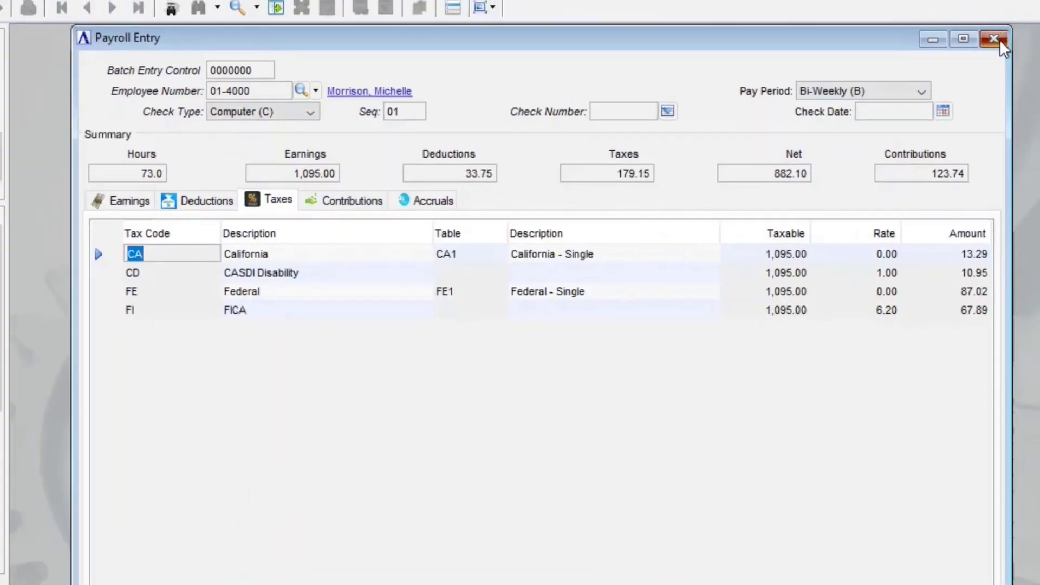
left_click(999, 43)
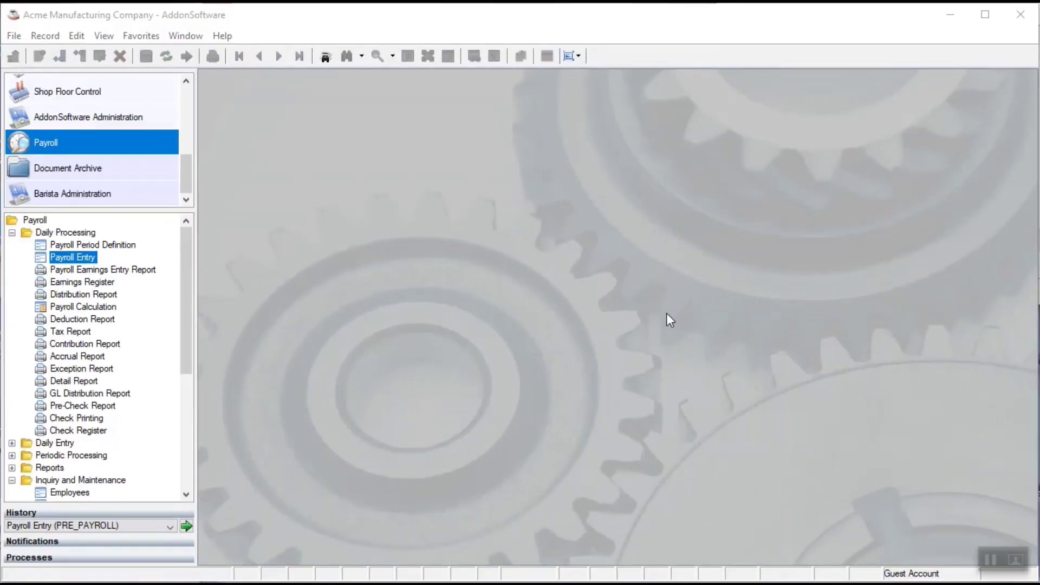
Step: Run the Payroll Earnings Entry Report for the current batch, review it and close it
left_click(104, 270)
double_click(105, 275)
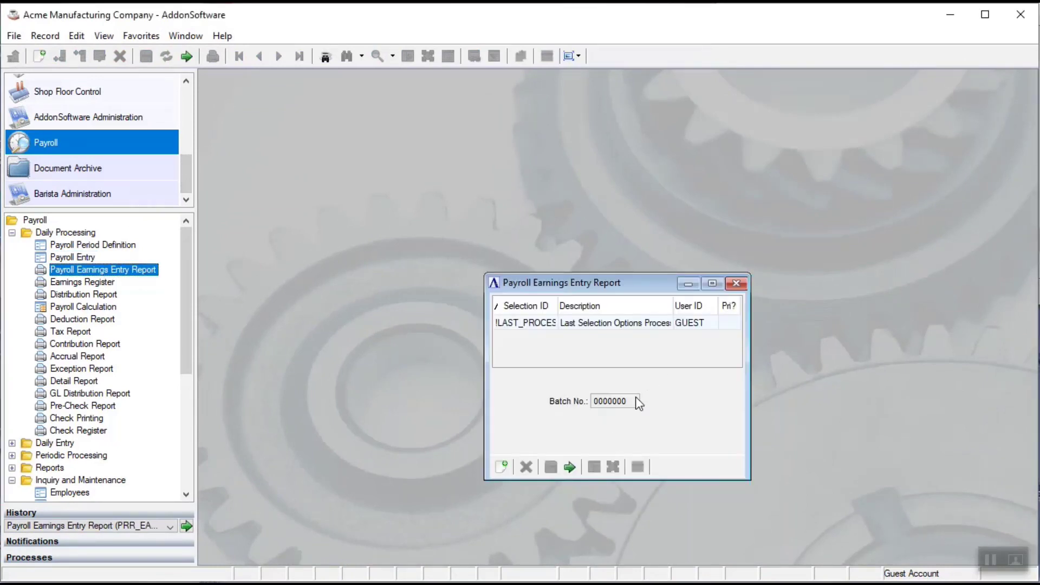
left_click(576, 472)
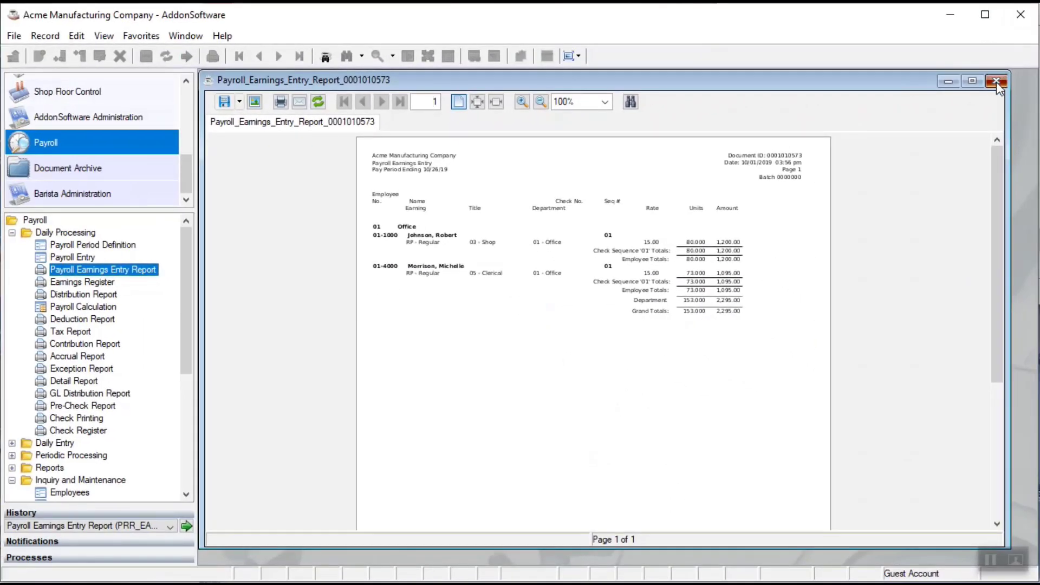
left_click(996, 82)
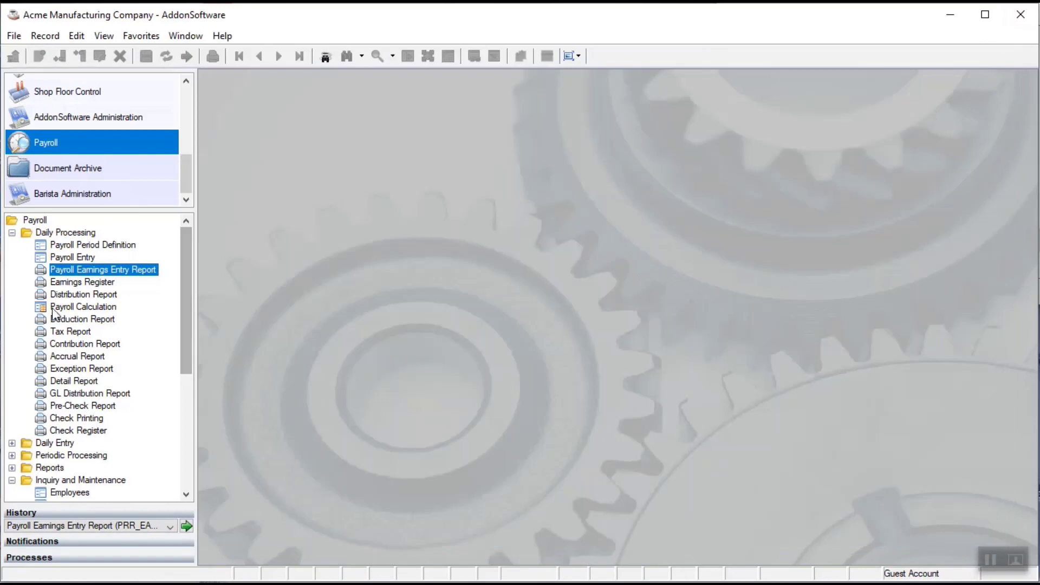
Step: Run the Payroll Earnings Register for the current batch, review it and close it
key("Down")
key("Return")
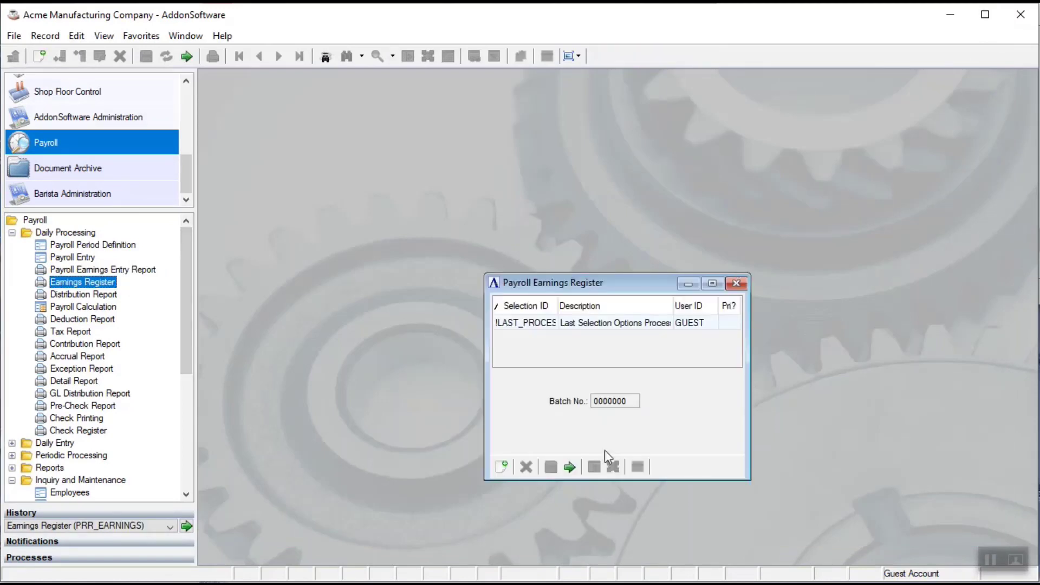
left_click(570, 468)
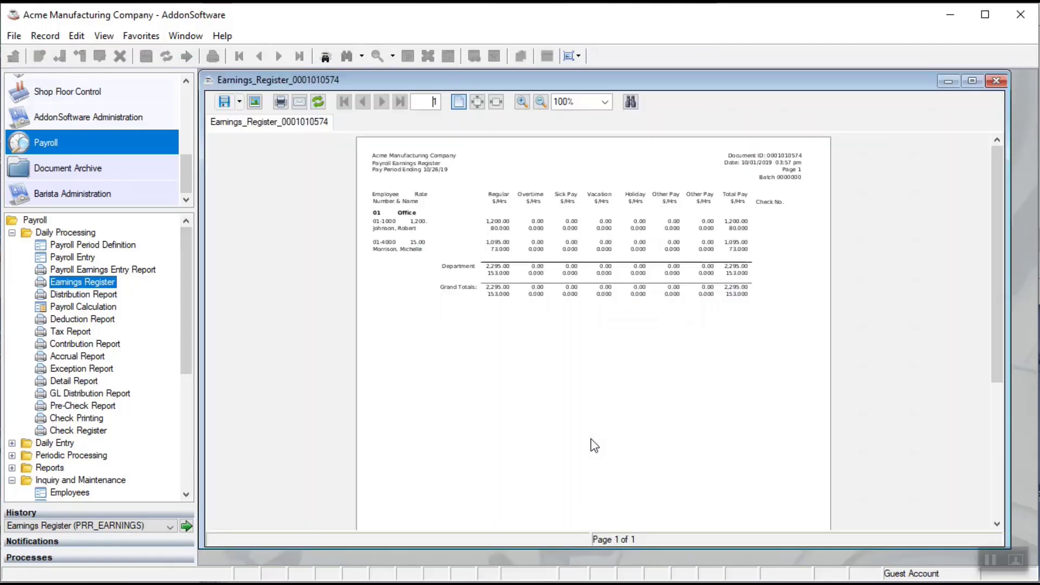
left_click(995, 81)
Step: Run the Payroll Distribution Report with the default work days in the payroll period, review it and close it
double_click(98, 294)
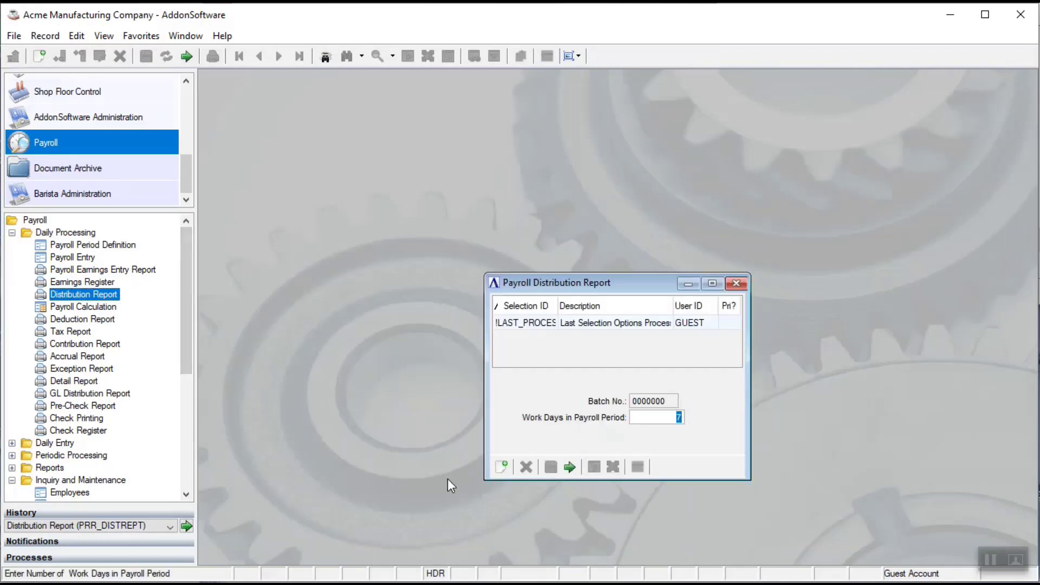
left_click(565, 468)
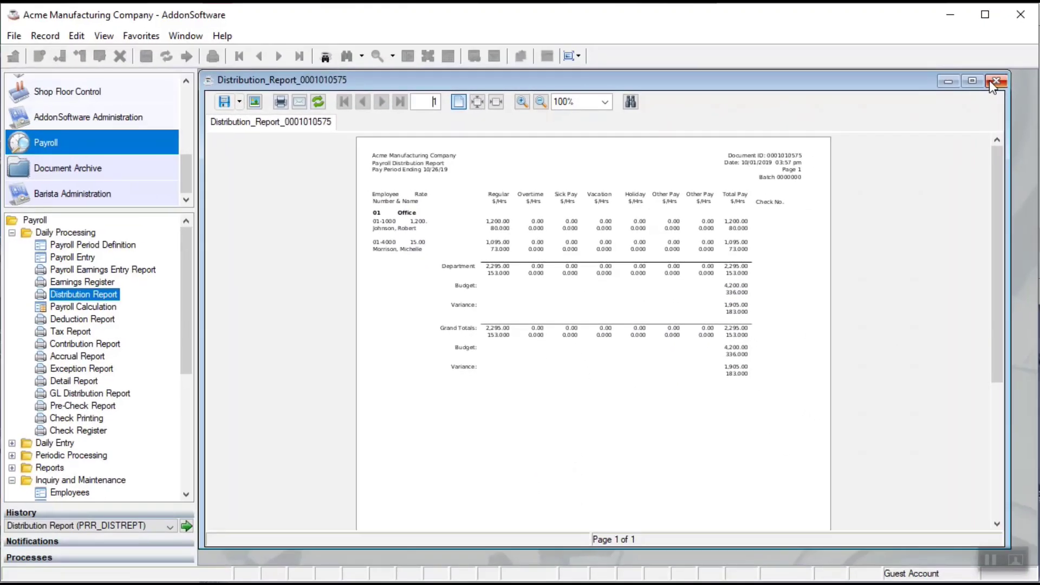
left_click(994, 82)
Step: Run and review the Payroll Deduction Report and the Payroll Tax Report, closing each one
double_click(82, 319)
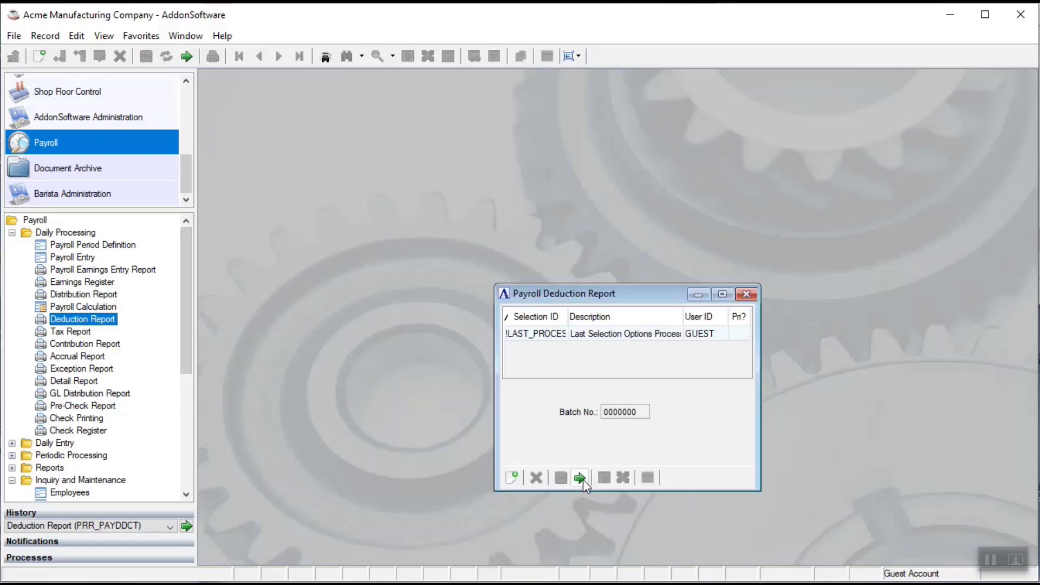
left_click(580, 478)
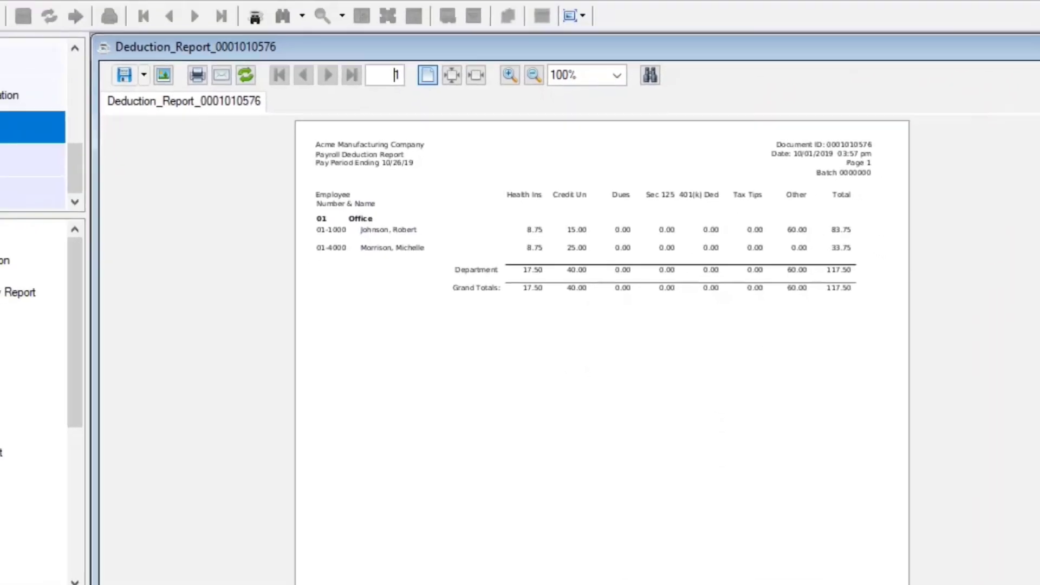
left_click(978, 85)
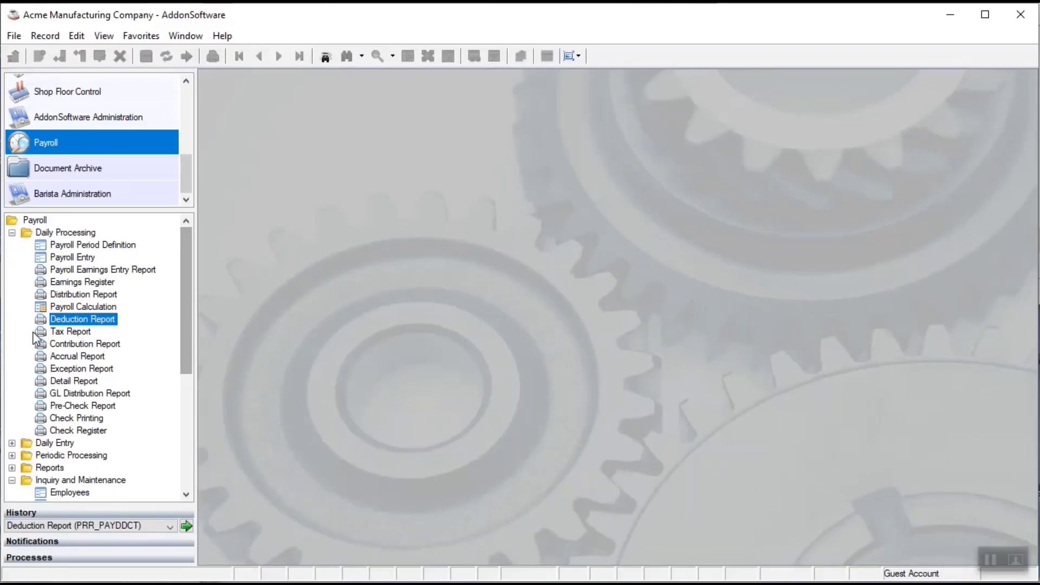
double_click(52, 333)
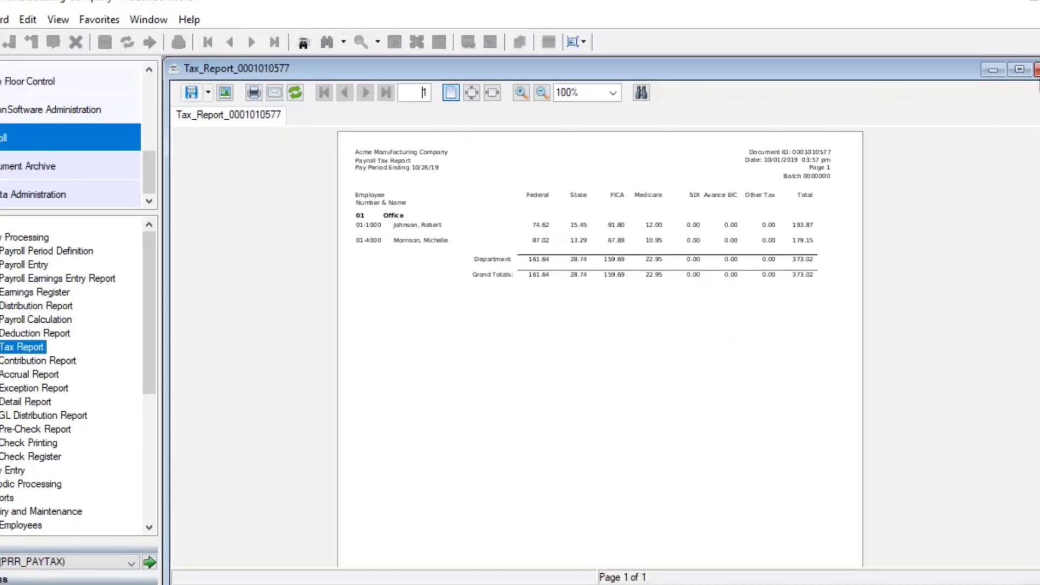
left_click(1000, 81)
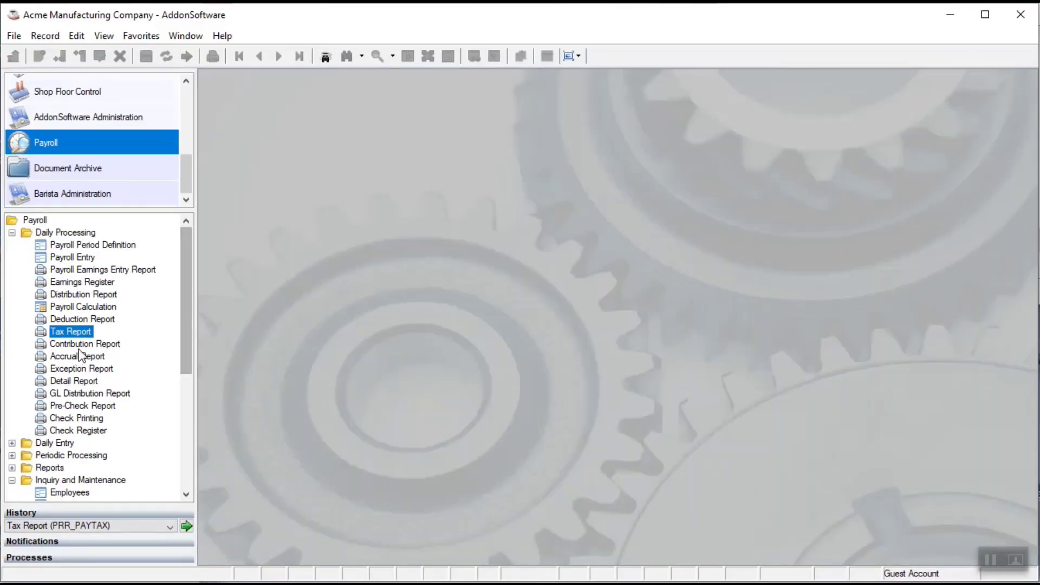
Step: Run and review the Payroll Contribution Report and the Payroll Accrual Report, closing each one
double_click(84, 344)
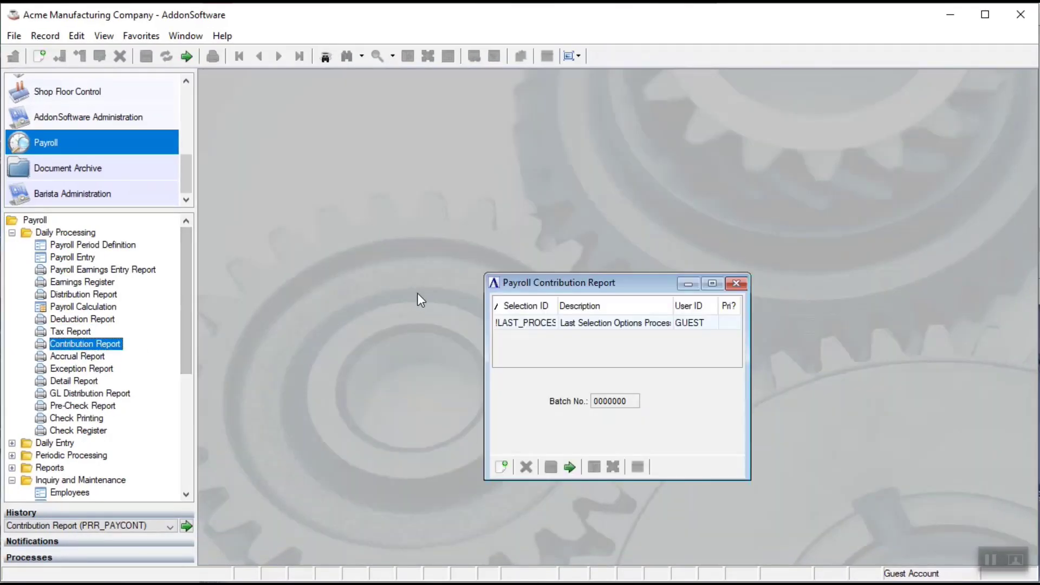
left_click(569, 467)
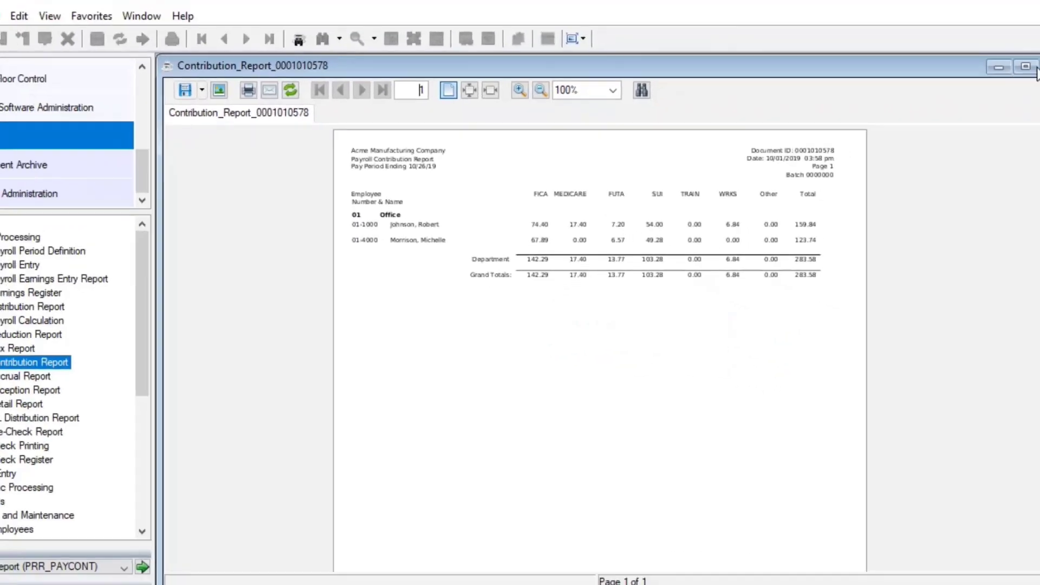
left_click(1033, 68)
double_click(64, 358)
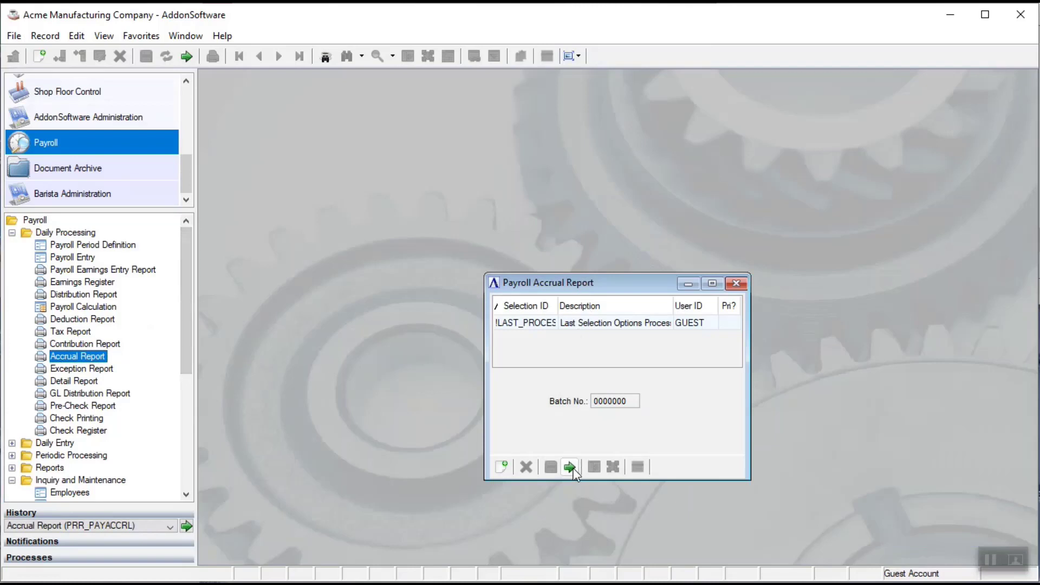
left_click(571, 466)
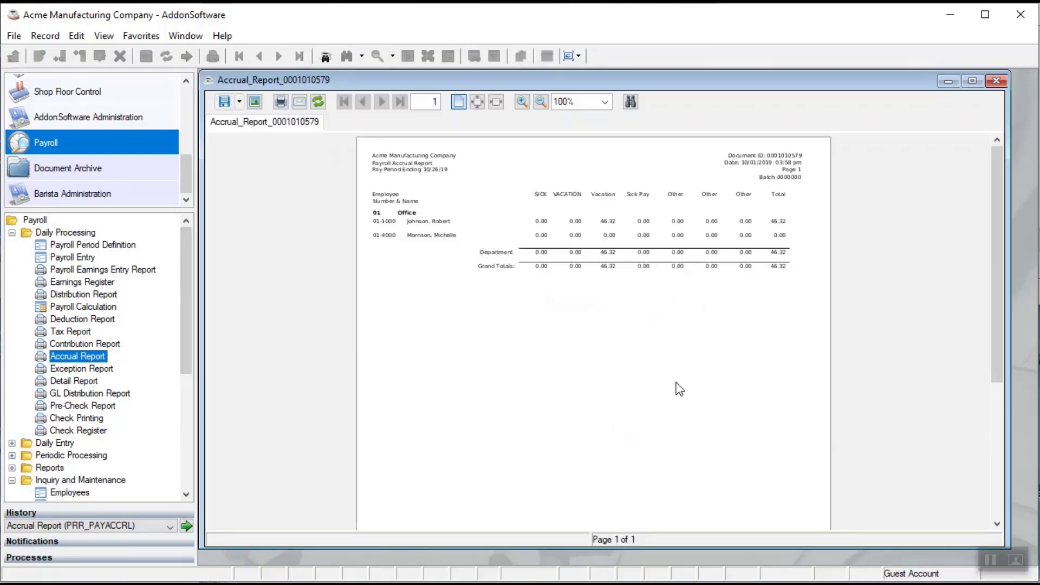
left_click(996, 81)
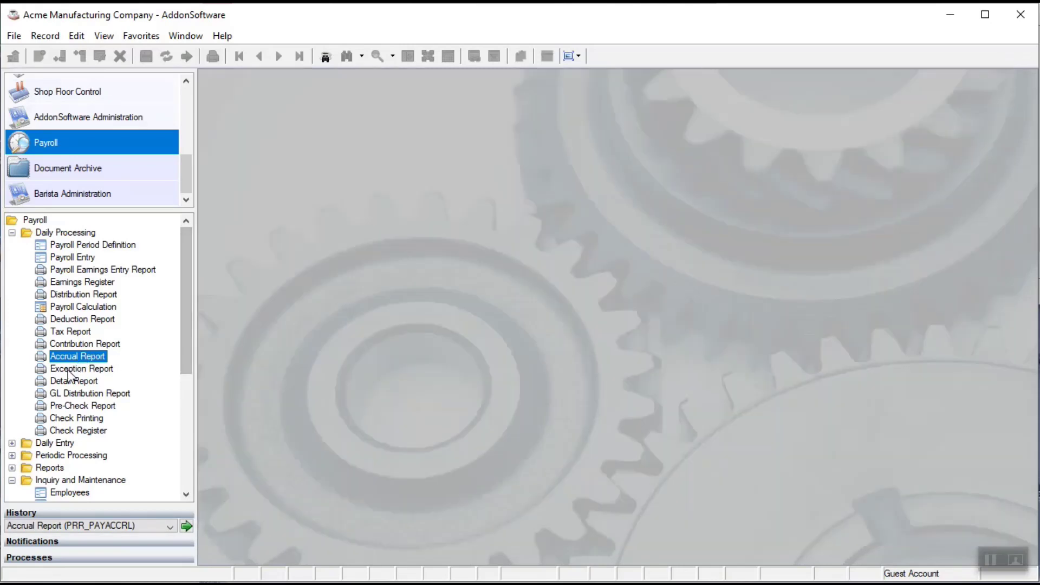
Step: Run and review the Payroll Exception Report and the payroll Detail Report, closing each one
double_click(69, 370)
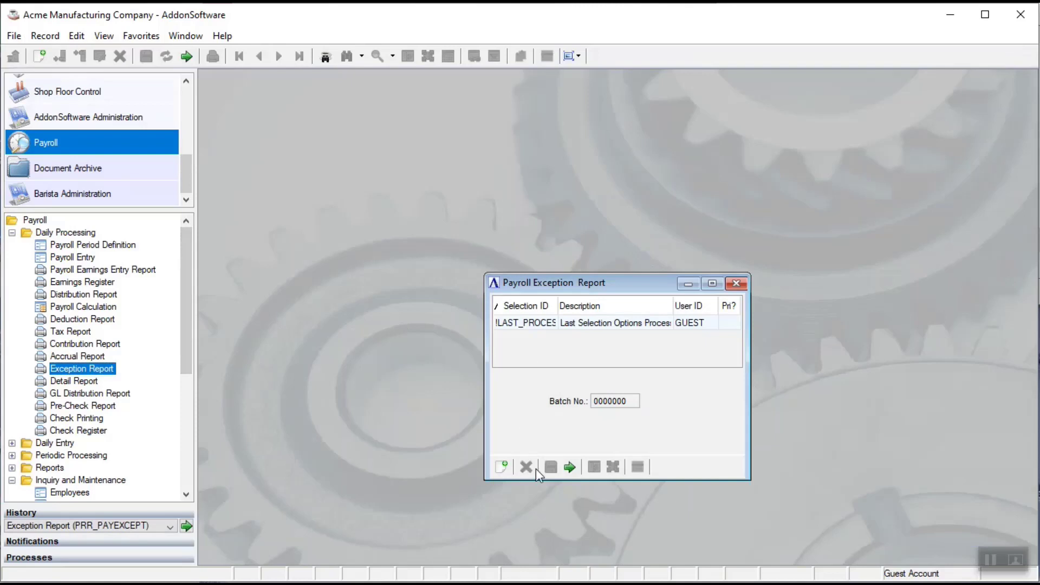
left_click(561, 466)
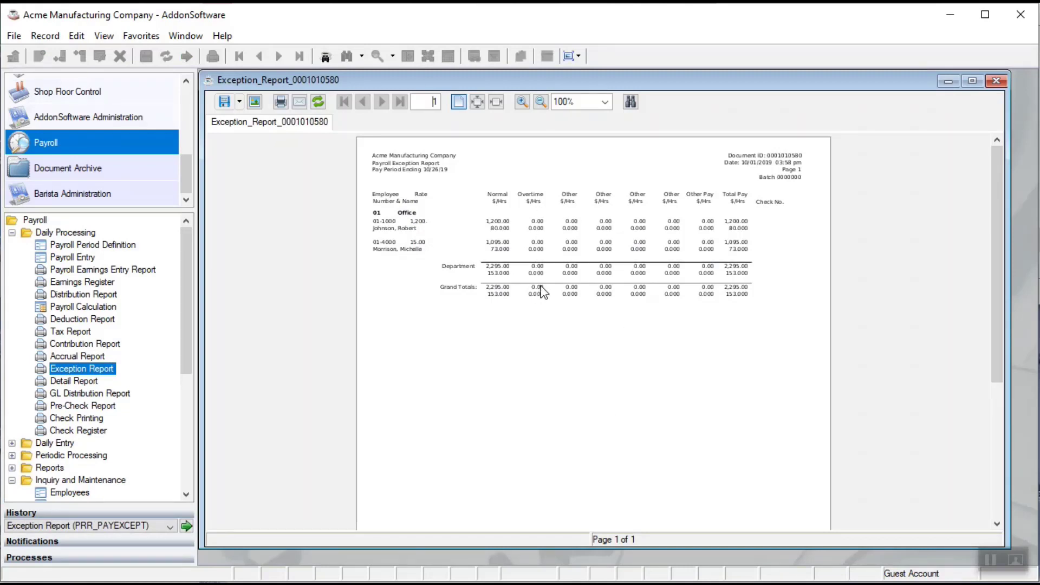
left_click(996, 81)
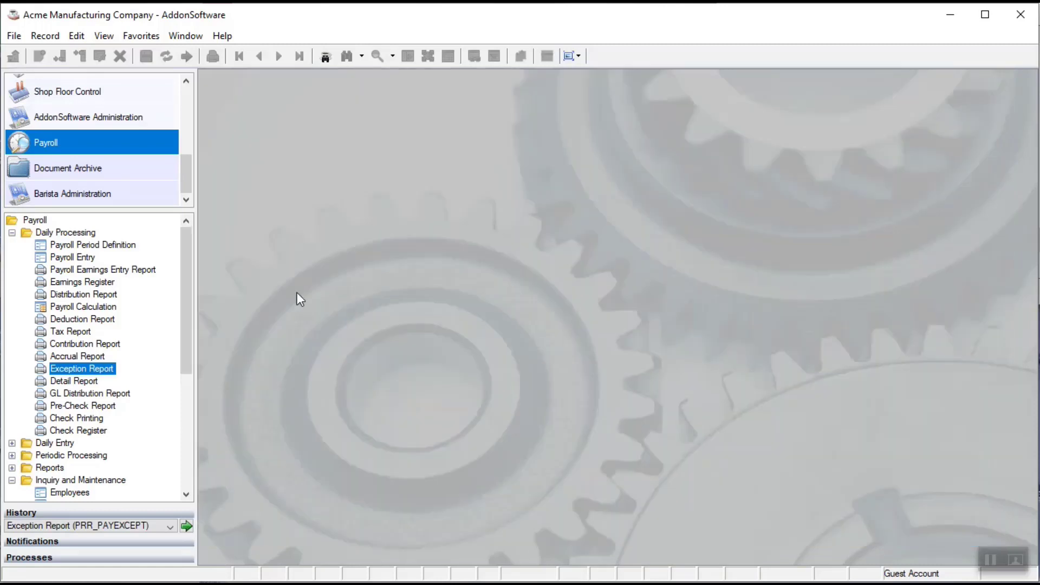
key("Down")
key("Return")
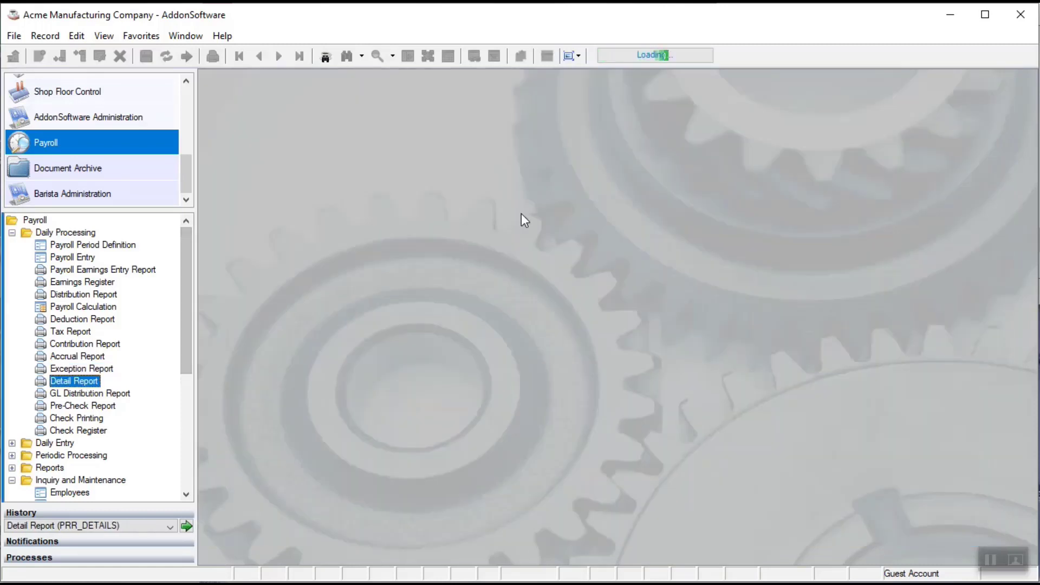
left_click(522, 466)
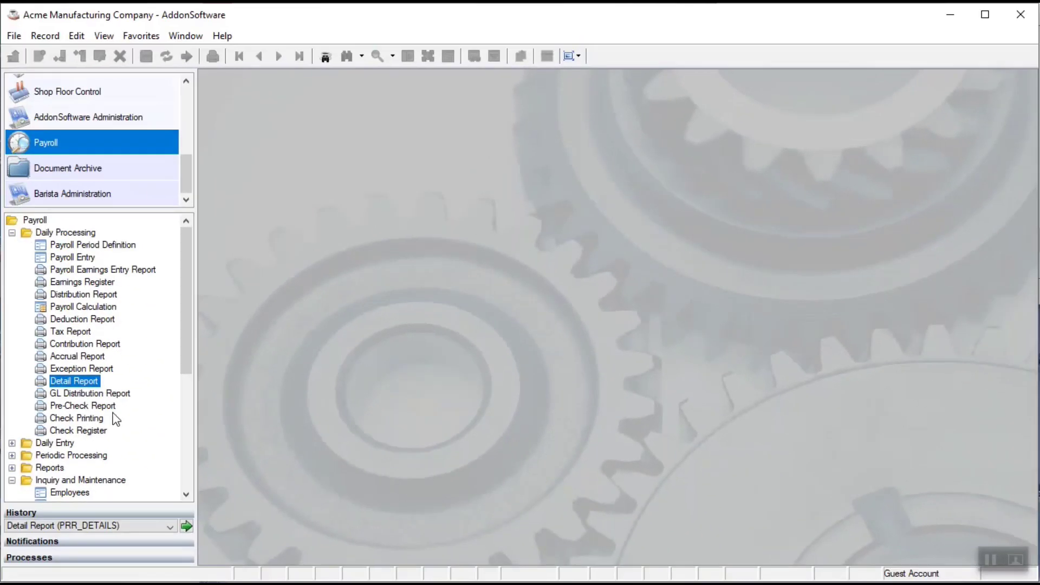
Step: Run the Payroll G/L Distribution Report with check date 10/30/2019, review its account postings and close it
double_click(115, 393)
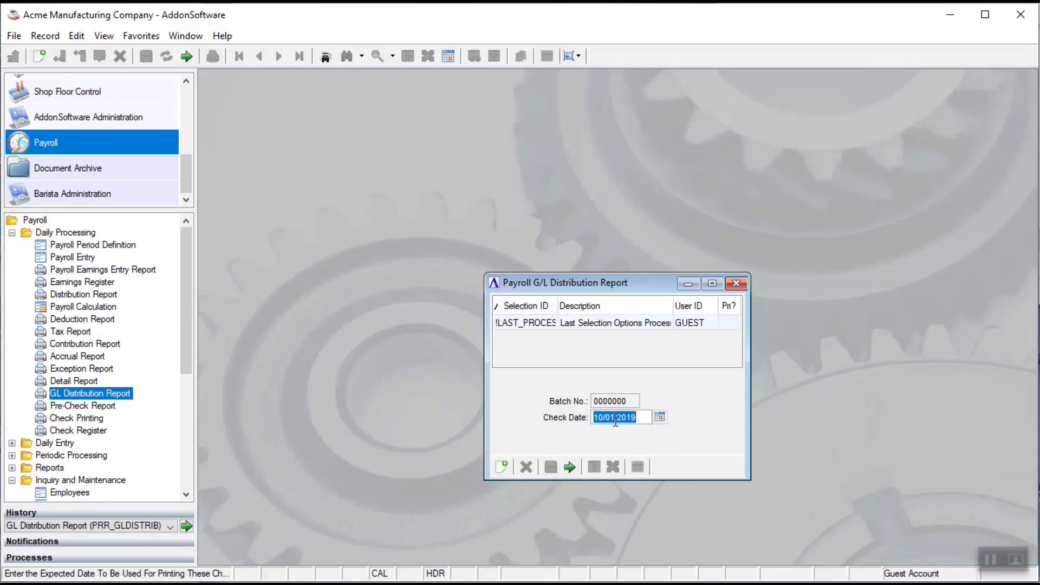
left_click(631, 422)
key("BackSpace")
key("BackSpace")
key("BackSpace")
key("BackSpace")
key("BackSpace")
key("BackSpace")
key("BackSpace")
type("302019")
key("BackSpace")
key("BackSpace")
key("BackSpace")
key("BackSpace")
type("/2019")
left_click(570, 466)
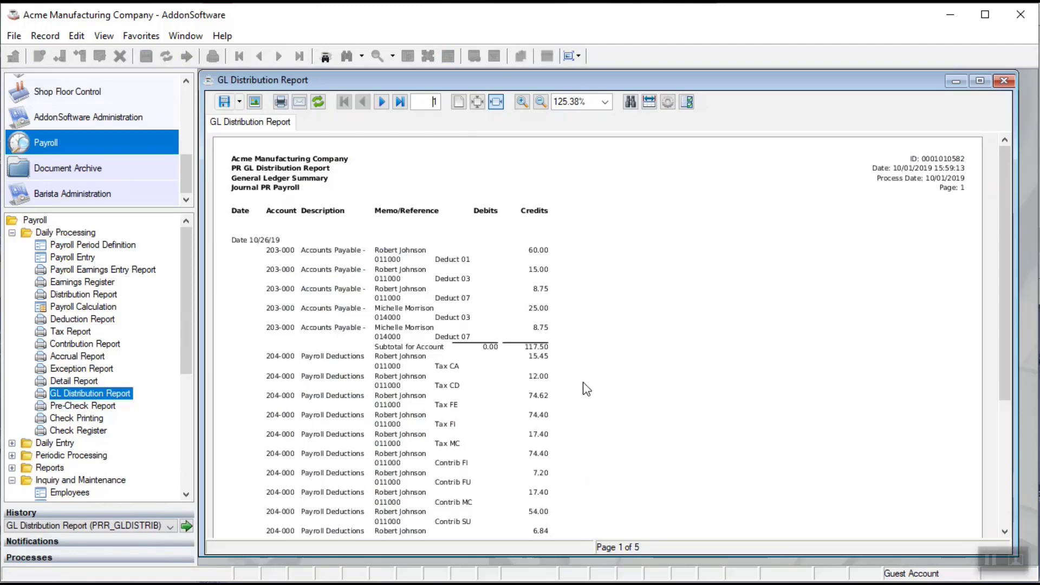
scroll(582, 382, "down", 5)
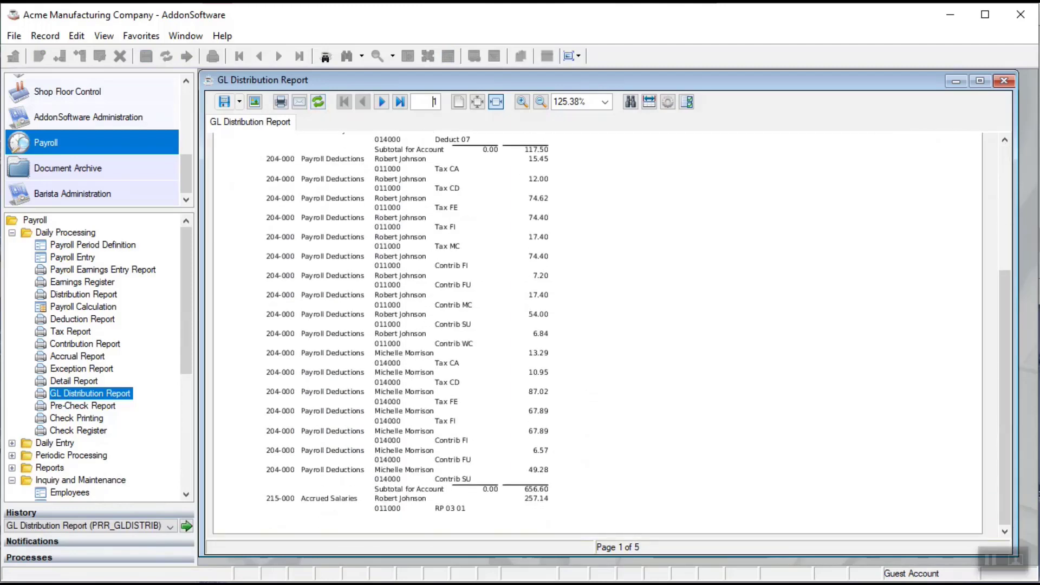
left_click(1003, 81)
Step: Run the Payroll Pre-Check Report for the current batch, review it and close it
double_click(108, 406)
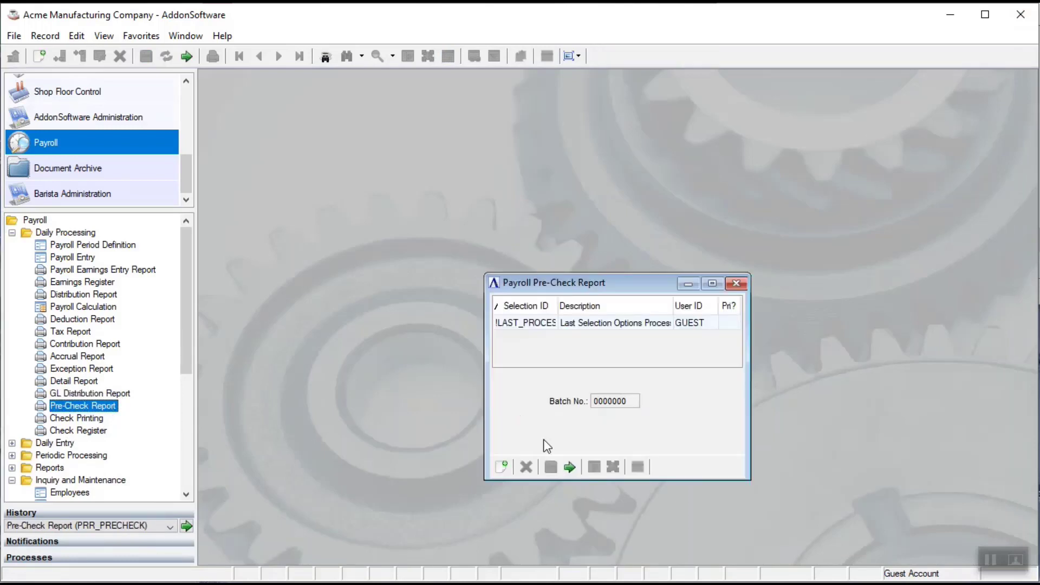
left_click(569, 463)
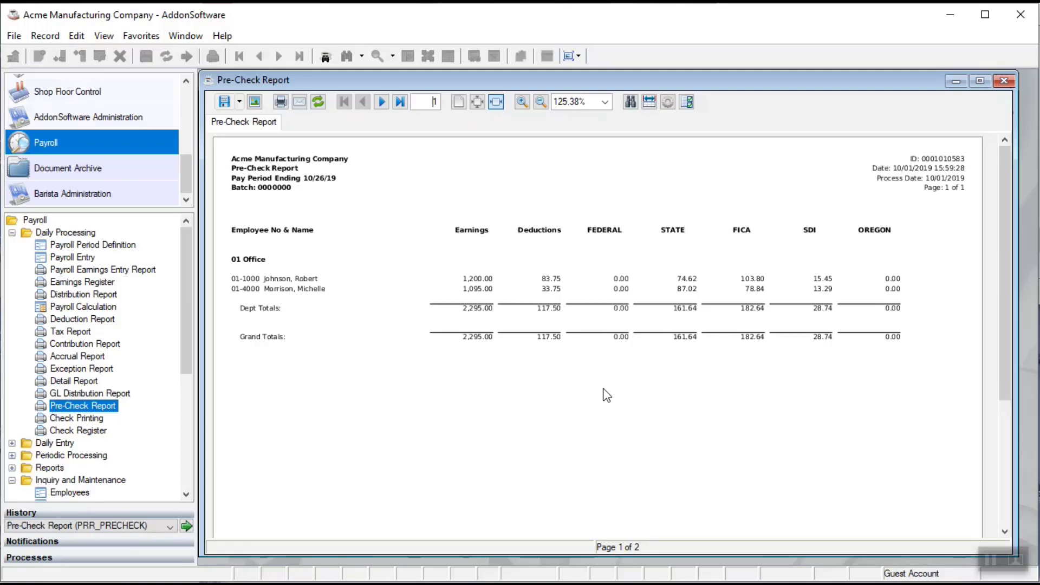
left_click(1003, 80)
Step: Start Payroll Check Printing and set the check date to 10/30/2019
double_click(81, 418)
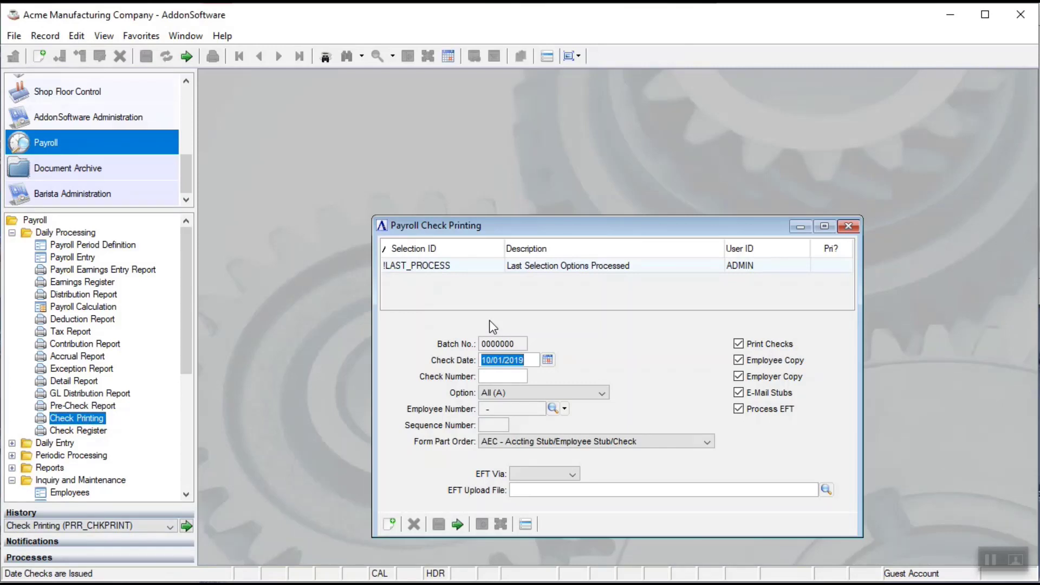
left_click(501, 360)
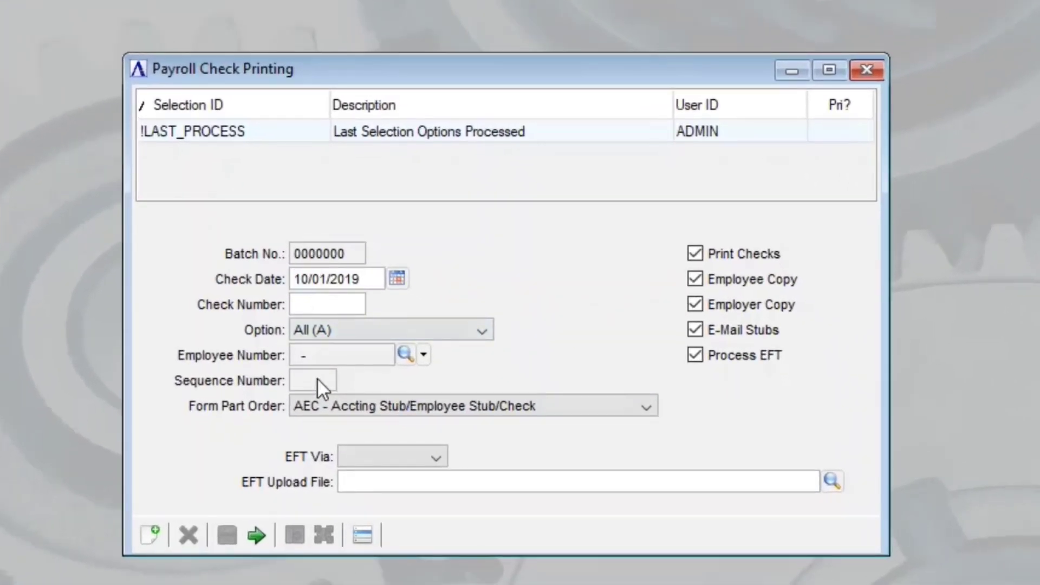
key("BackSpace")
key("Delete")
type("30")
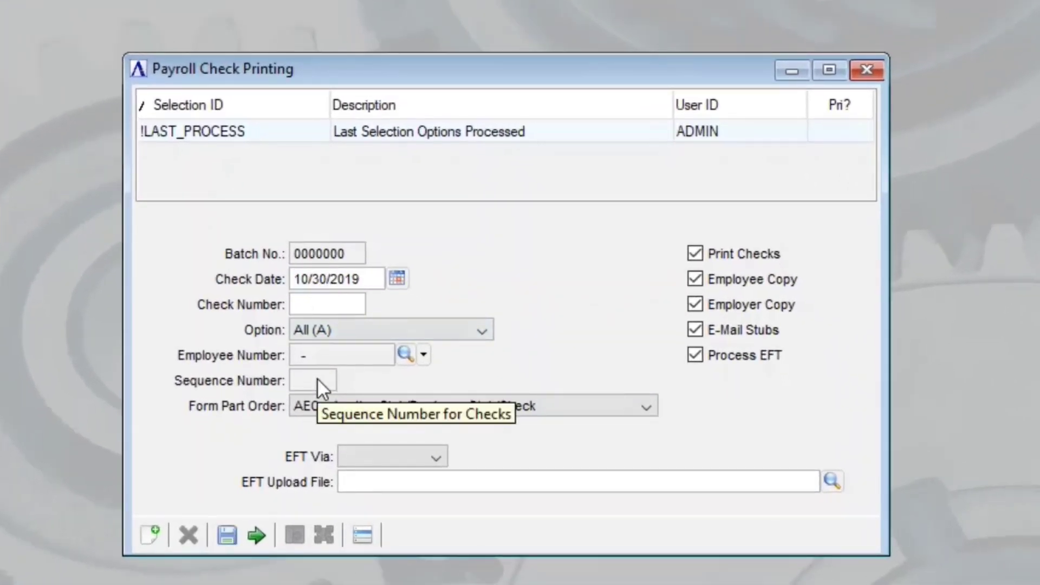
Step: Set the check number to 0001234 and choose Nacha File as the EFT method for the check printing run
left_click(330, 304)
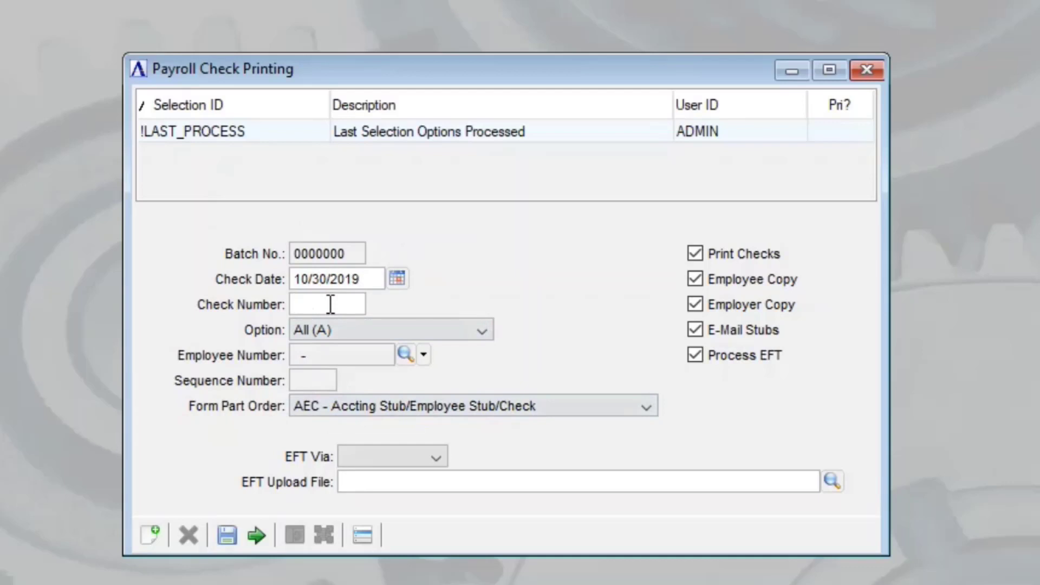
type("1234")
left_click(432, 461)
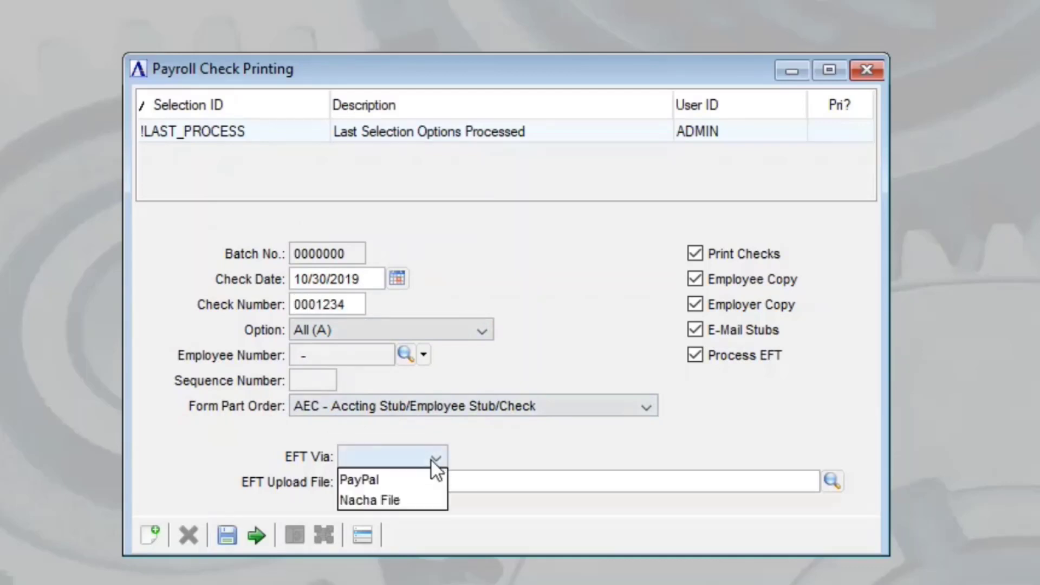
left_click(421, 493)
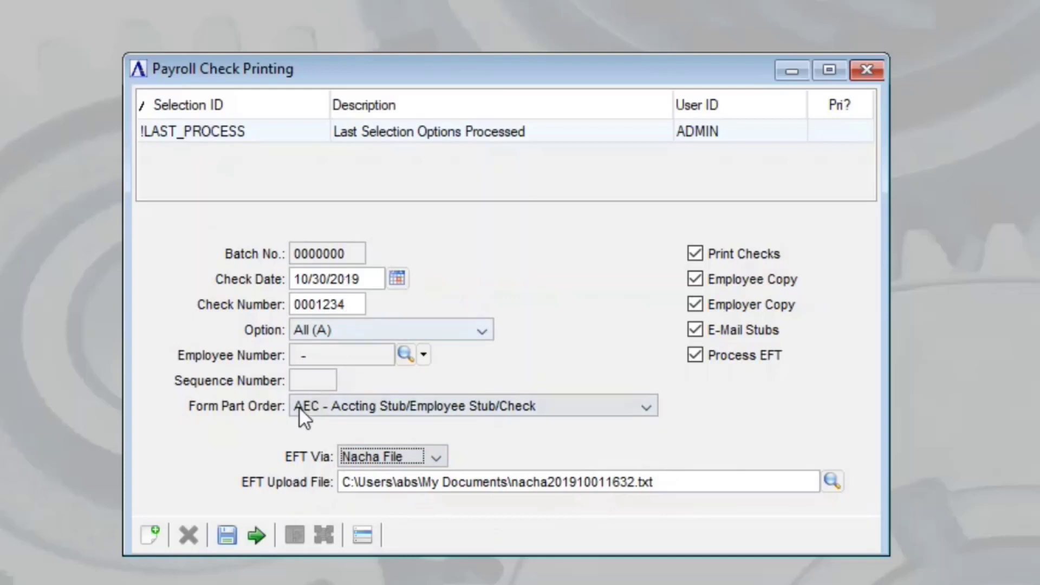
Step: Run the check printing with the chosen settings, review the printed check and both pay stubs, and close the check report
left_click(255, 533)
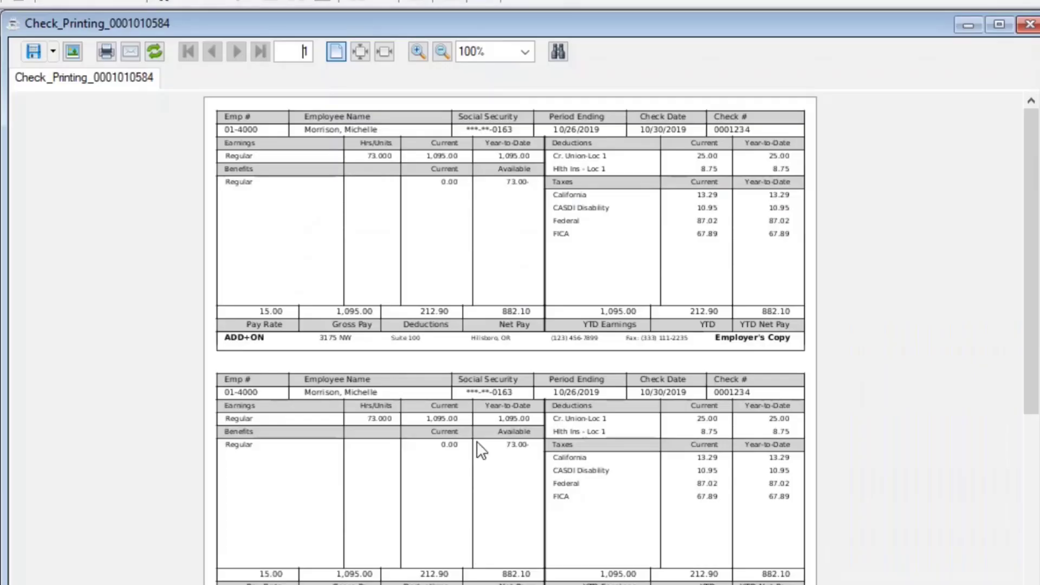
scroll(478, 427, "down", 10)
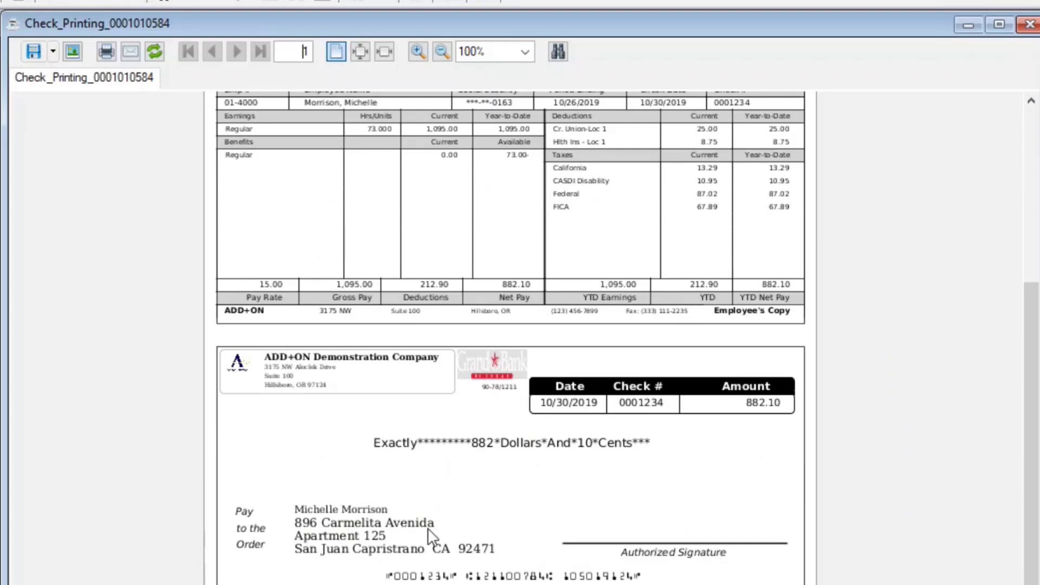
scroll(582, 280, "up", 5)
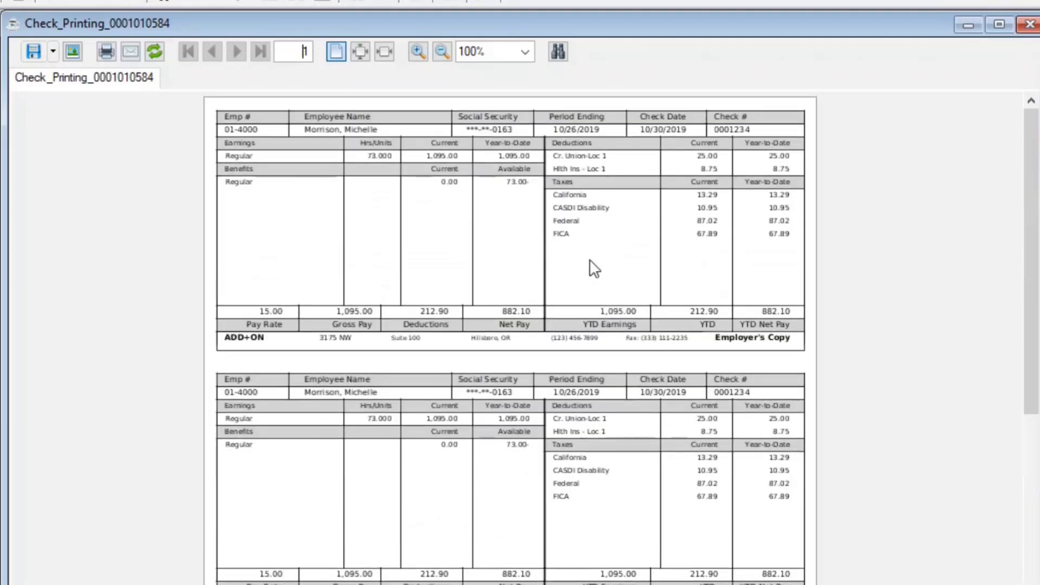
left_click(1029, 24)
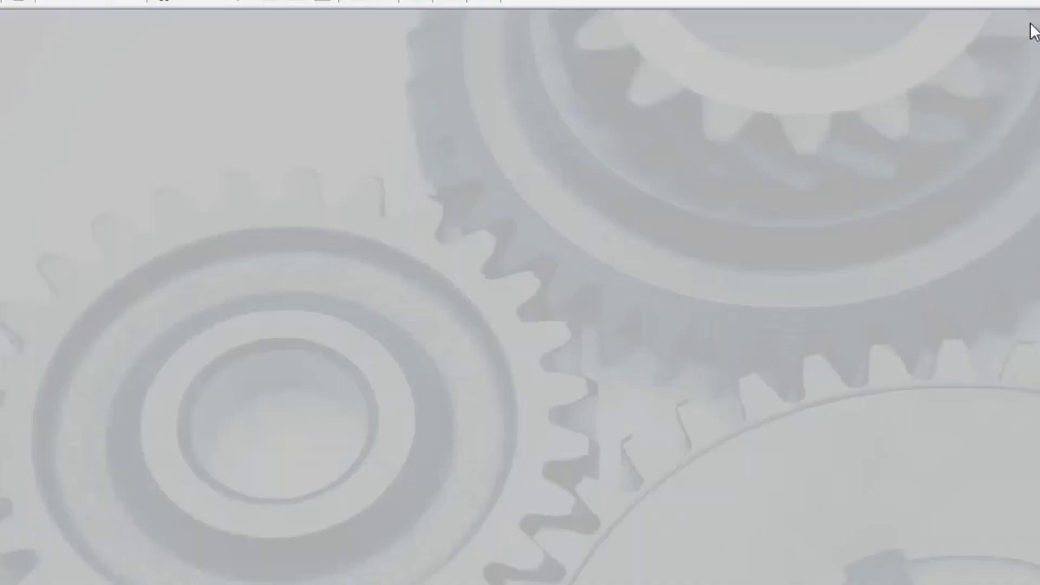
Step: Review the direct deposit employee's stub and duplicate EFT check, and close that report
scroll(774, 225, "down", 5)
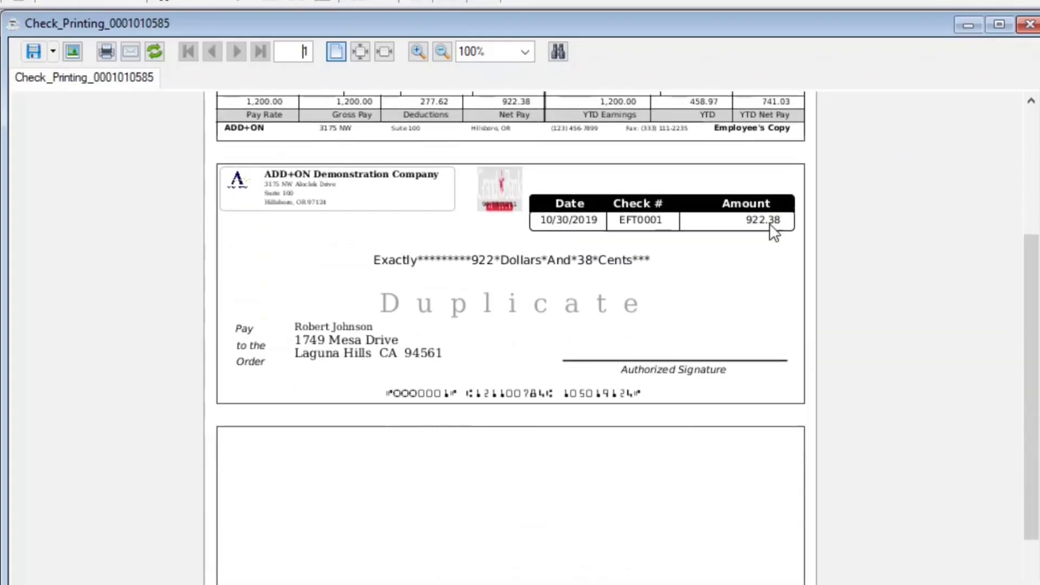
scroll(774, 234, "down", 2)
scroll(763, 244, "up", 7)
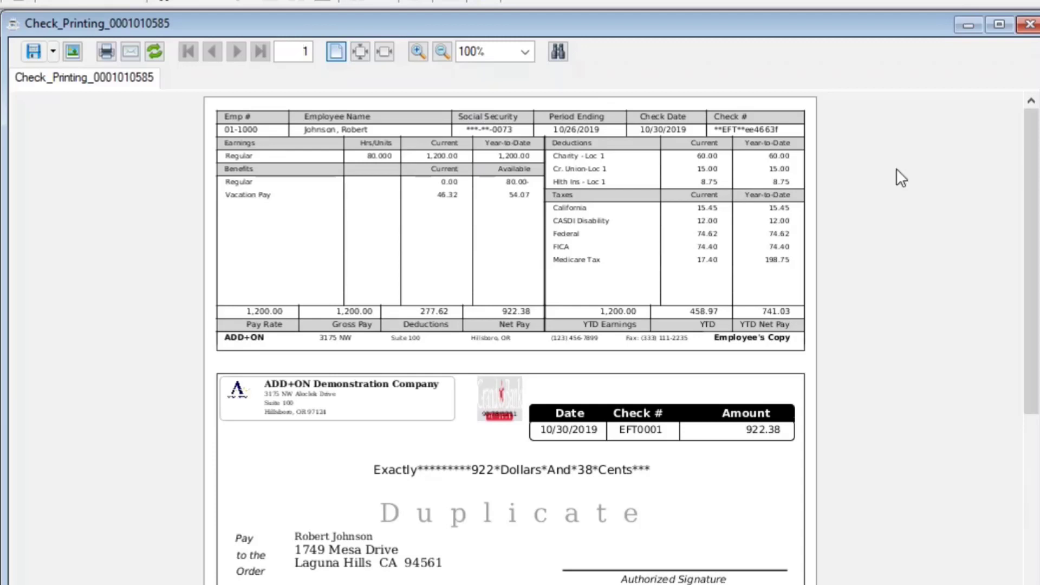
left_click(1029, 24)
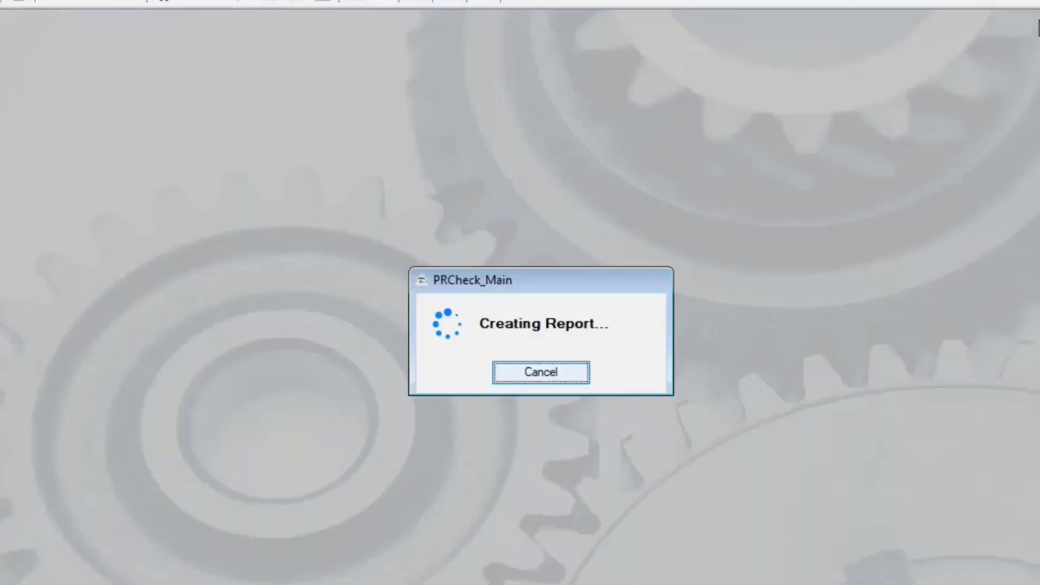
Step: Review the employee-copy check report, close it and acknowledge the creation of the Nacha file
scroll(867, 198, "down", 4)
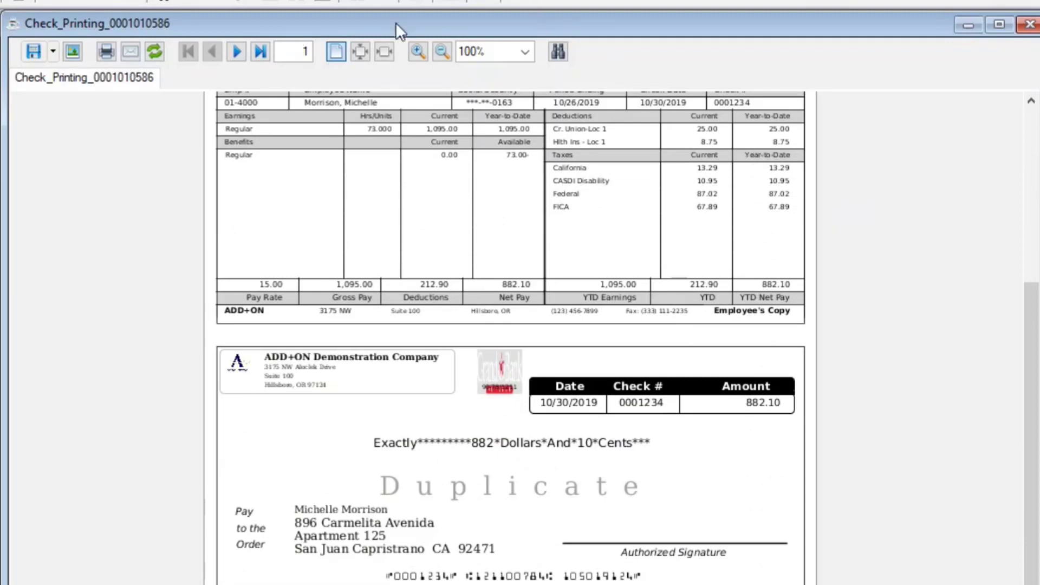
left_click(236, 52)
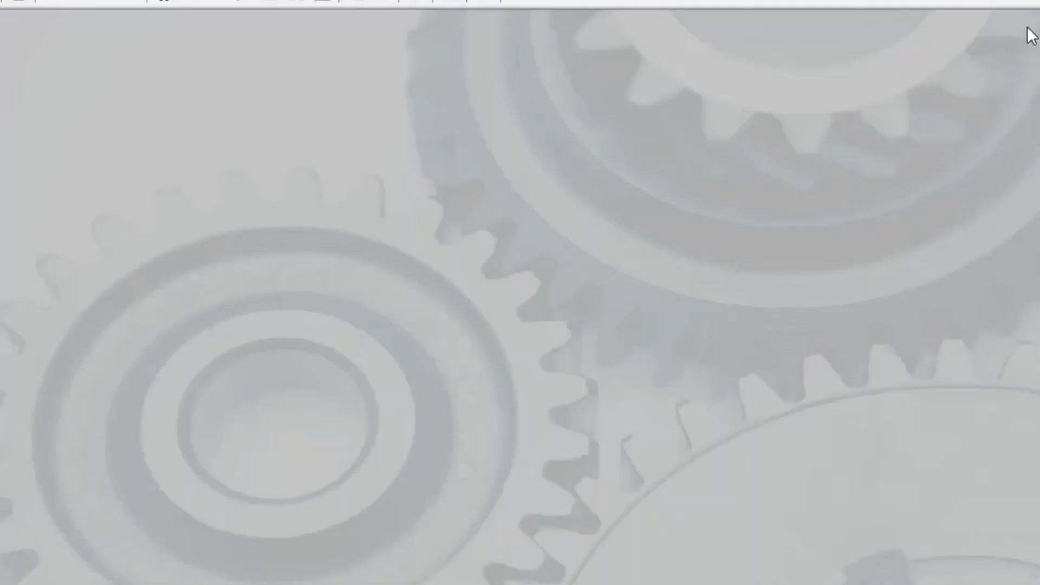
left_click(1028, 24)
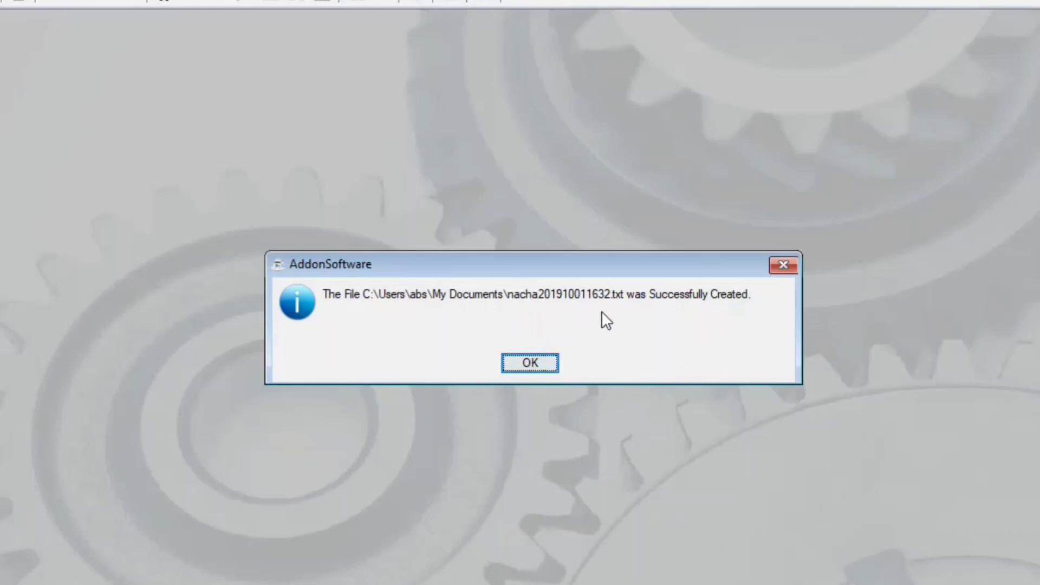
left_click(529, 364)
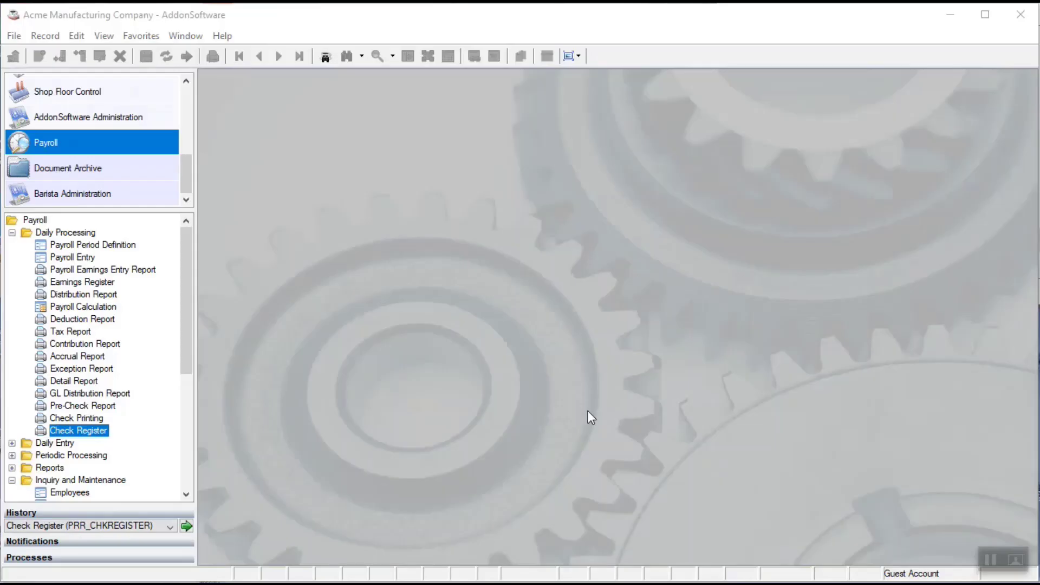
Step: Run the Payroll Check Register for the current batch, review the check amounts and close the register
double_click(96, 431)
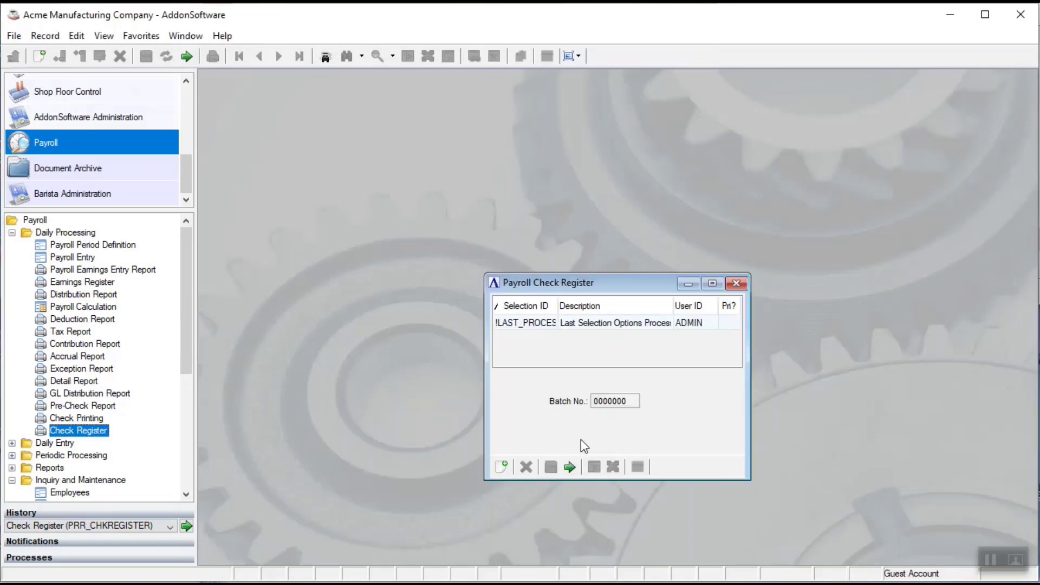
left_click(569, 466)
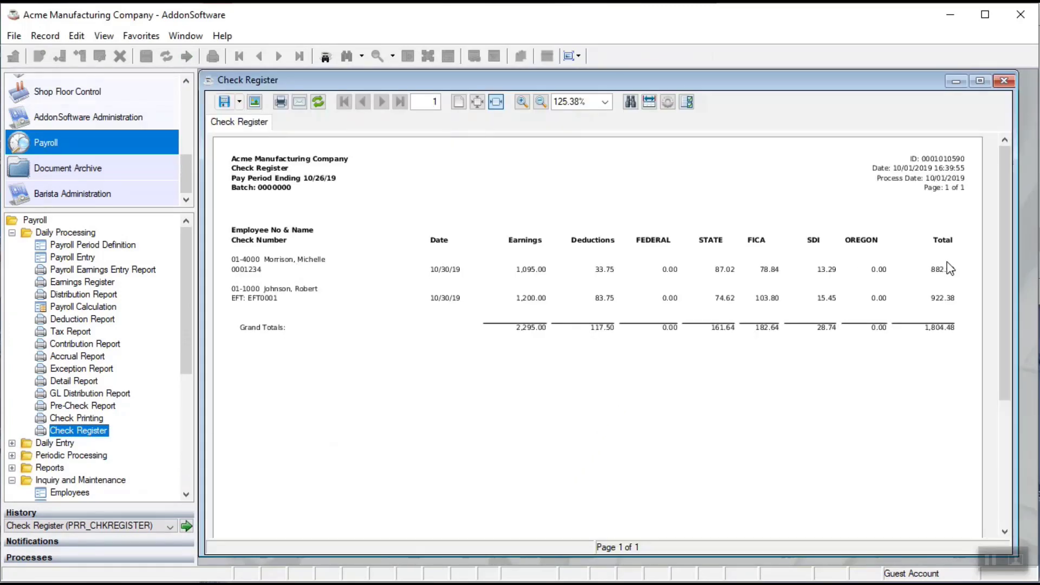
left_click(1003, 81)
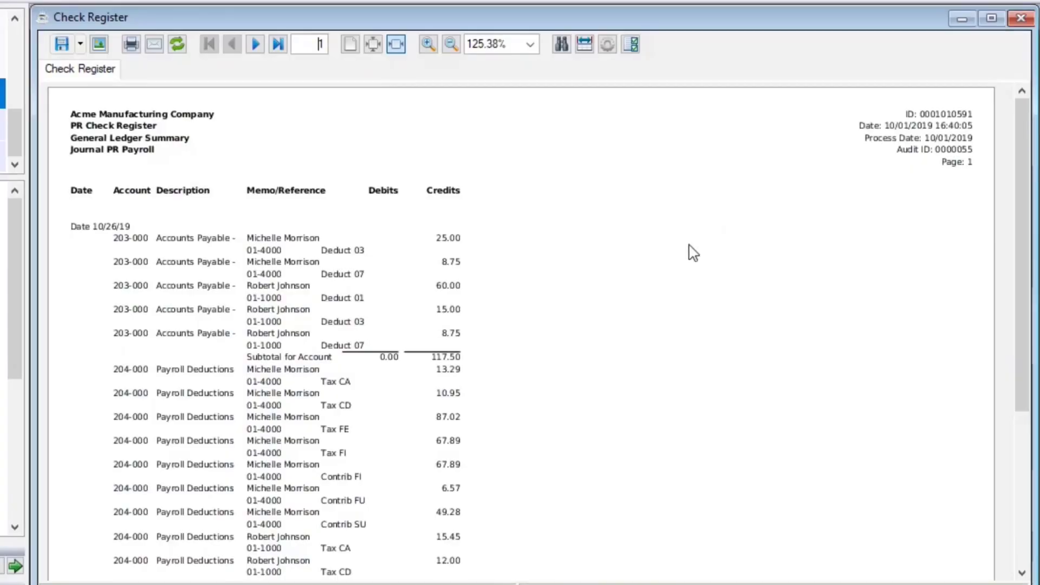
Step: Examine the account postings on the pages of the Check Register's General Ledger Summary and close it
scroll(635, 293, "down", 5)
scroll(635, 294, "down", 1)
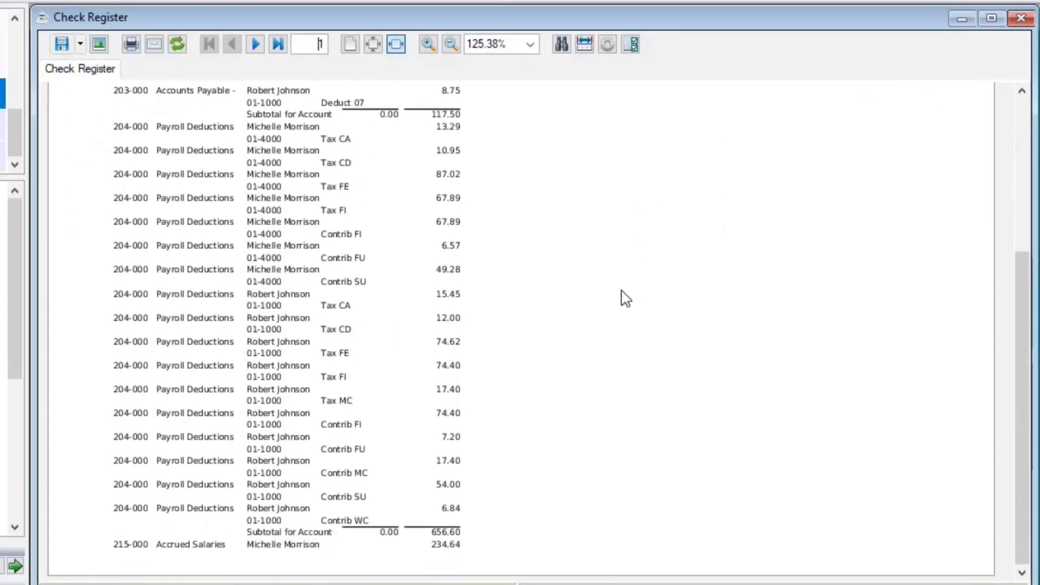
left_click(255, 42)
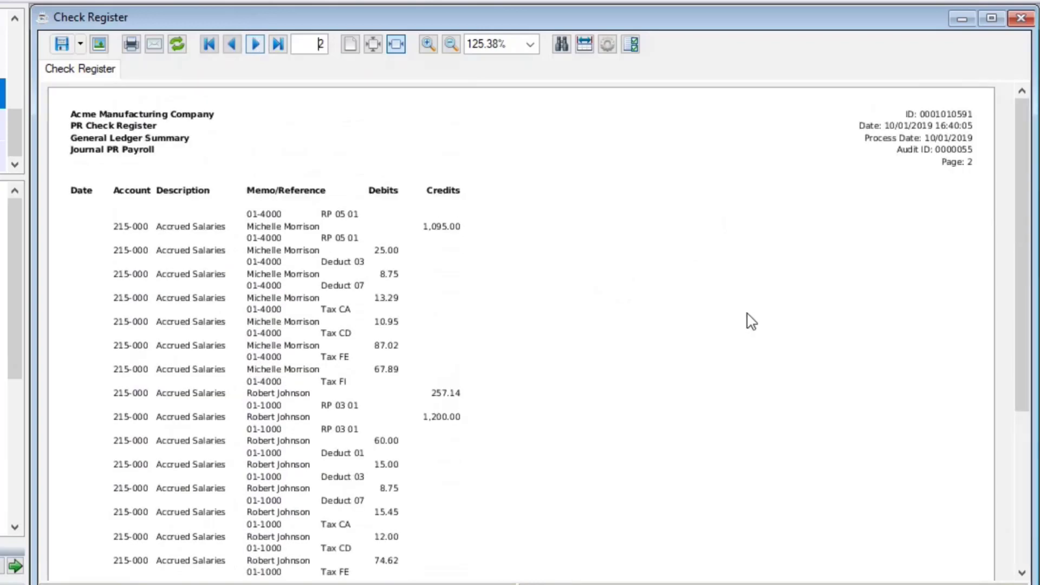
scroll(752, 317, "down", 6)
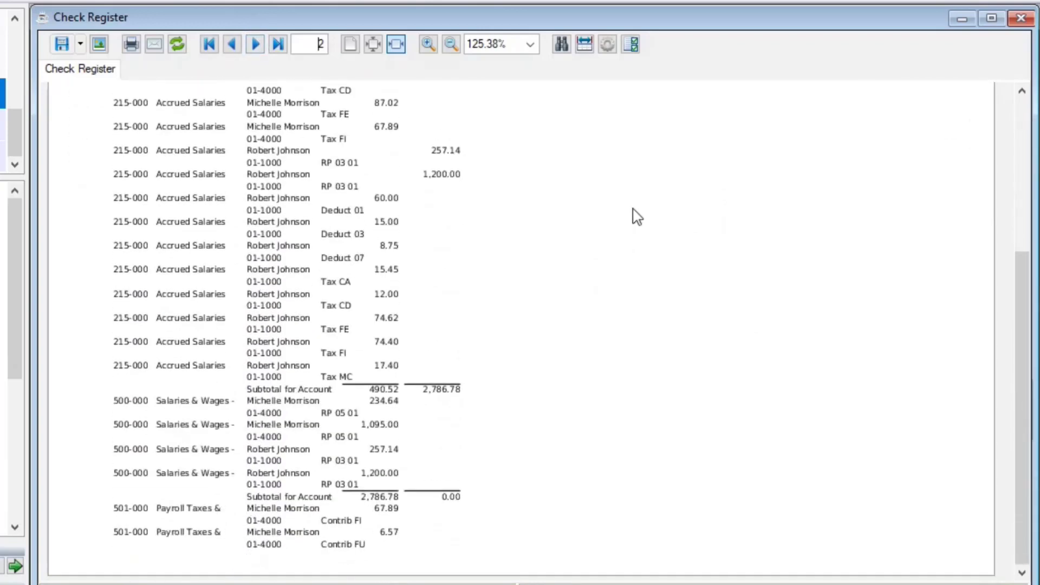
left_click(253, 44)
left_click(1020, 19)
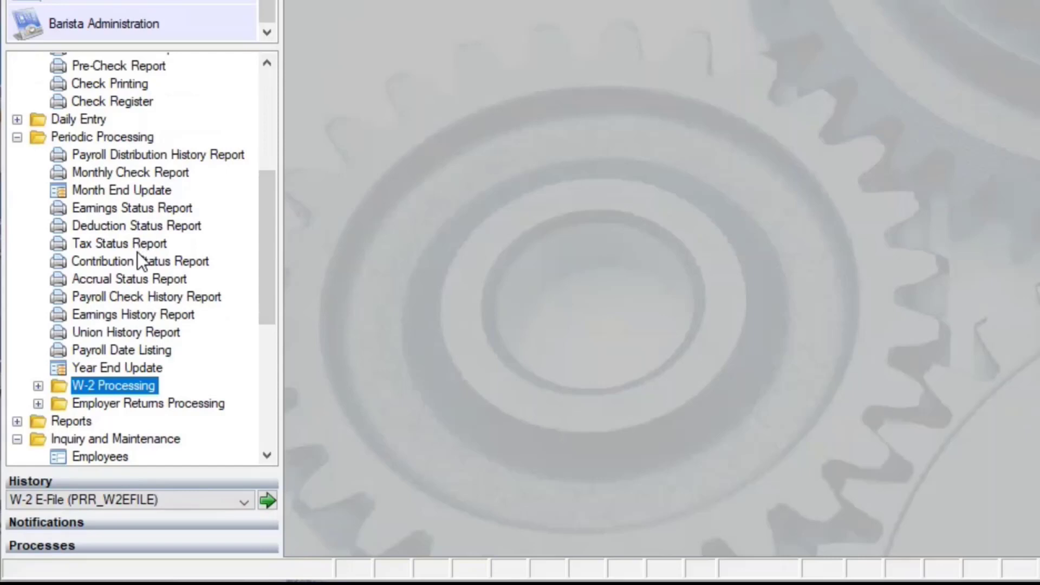
Step: Open 94X Form Printing under Employer Returns Processing and set the tax year to 2018 for the 941 - Standard form
left_click(37, 403)
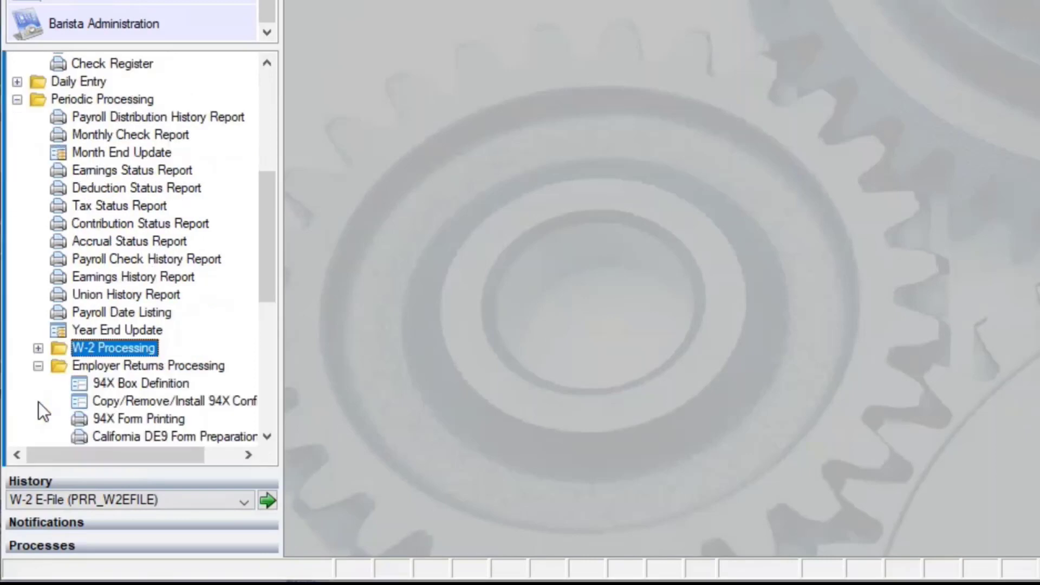
left_click(140, 419)
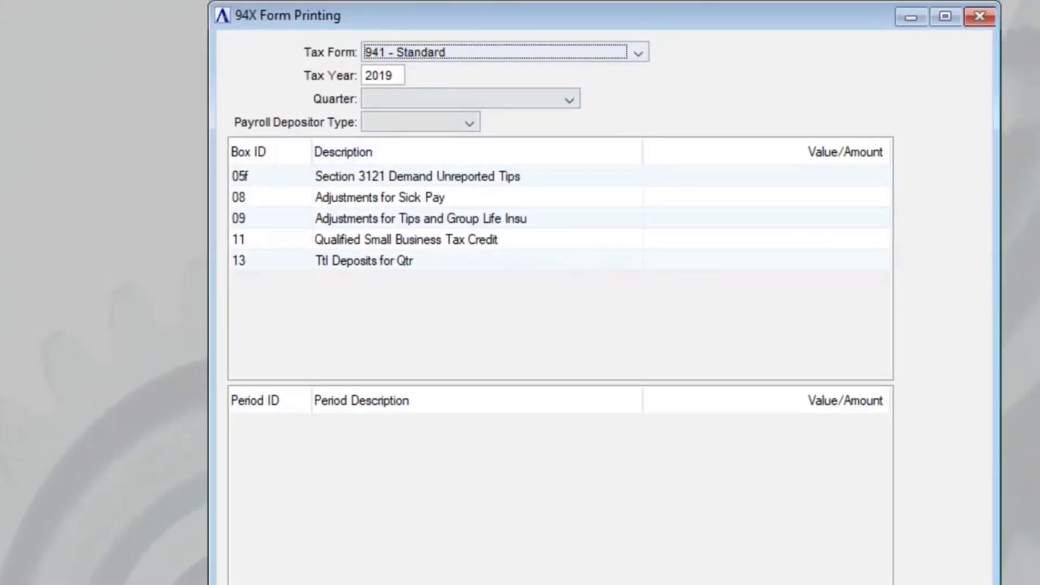
left_click(401, 76)
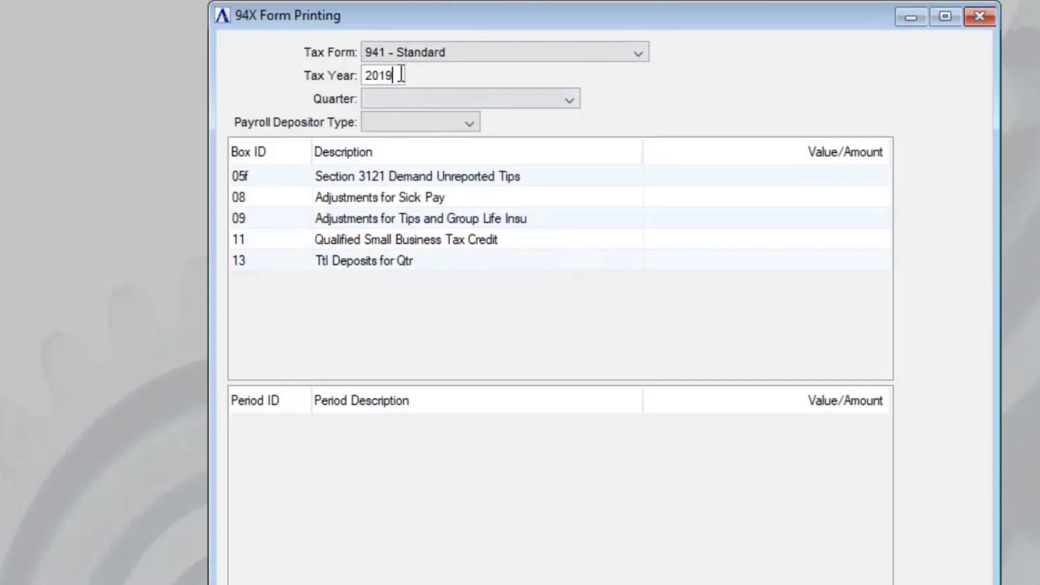
key("BackSpace")
type("8")
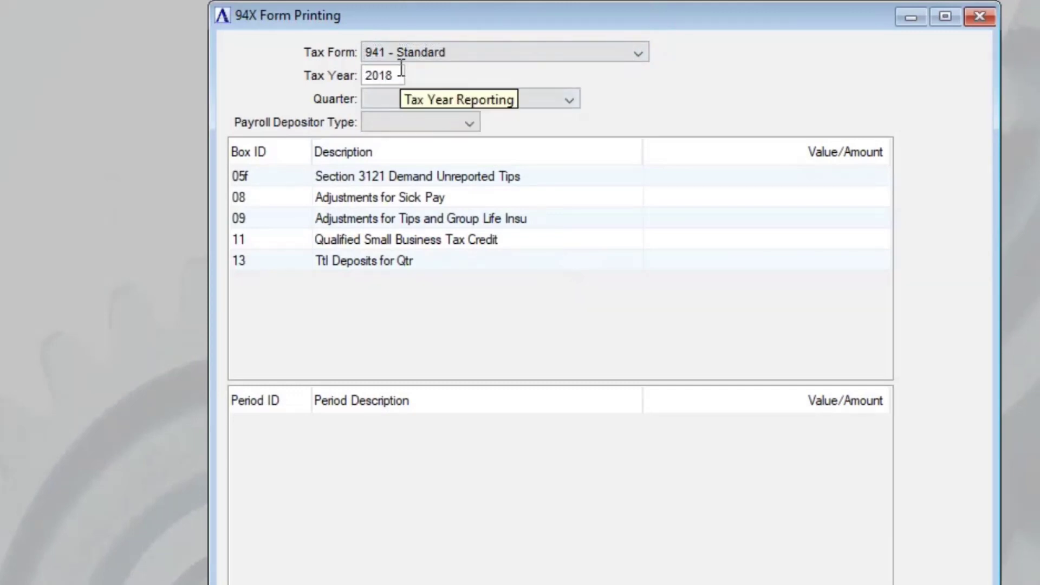
key("Tab")
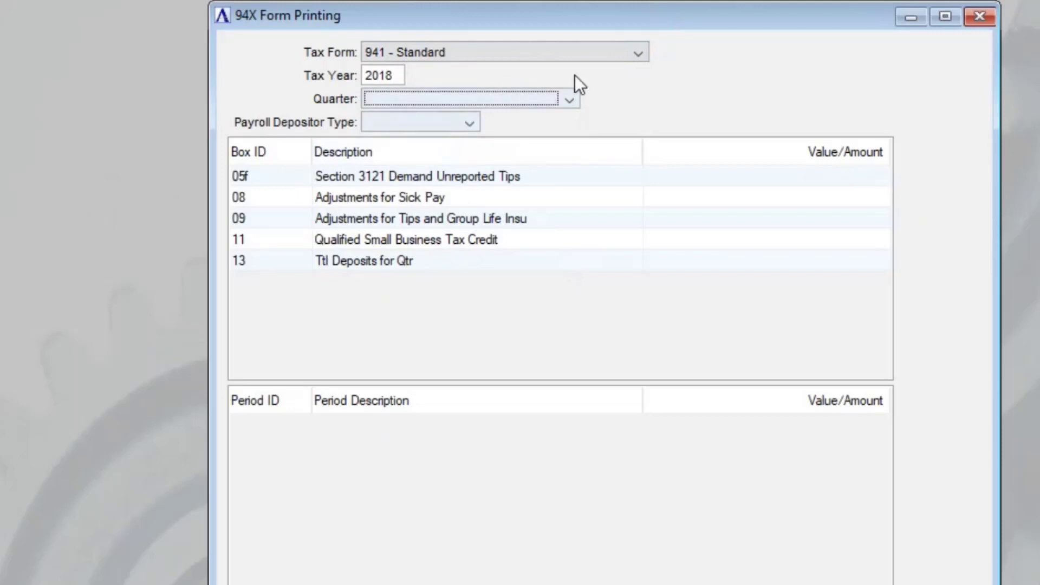
Step: Choose 1st Quarter (Jan-Mar) as the quarter and Monthly as the payroll depositor type
left_click(574, 92)
left_click(520, 120)
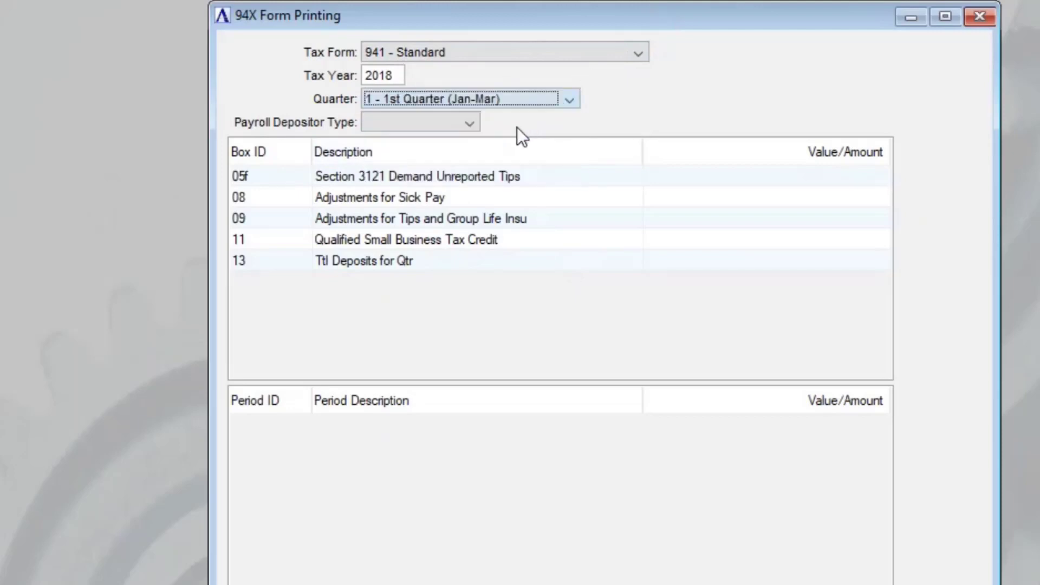
left_click(458, 122)
left_click(442, 161)
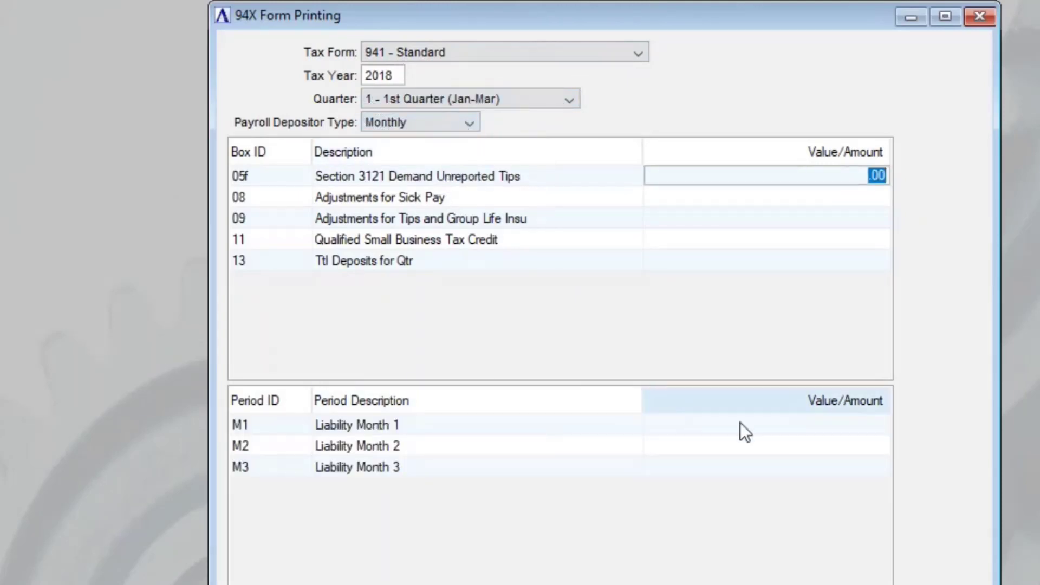
Step: Enter 300 as the total deposits for the quarter and 100 as the liability for each of months 1 to 3
left_click(838, 256)
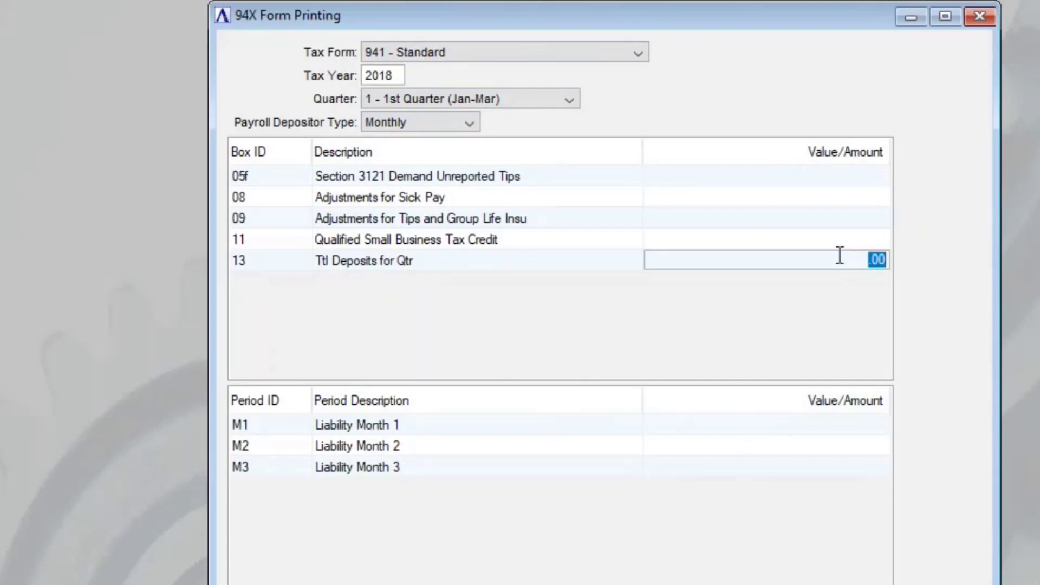
type("300")
key("Tab")
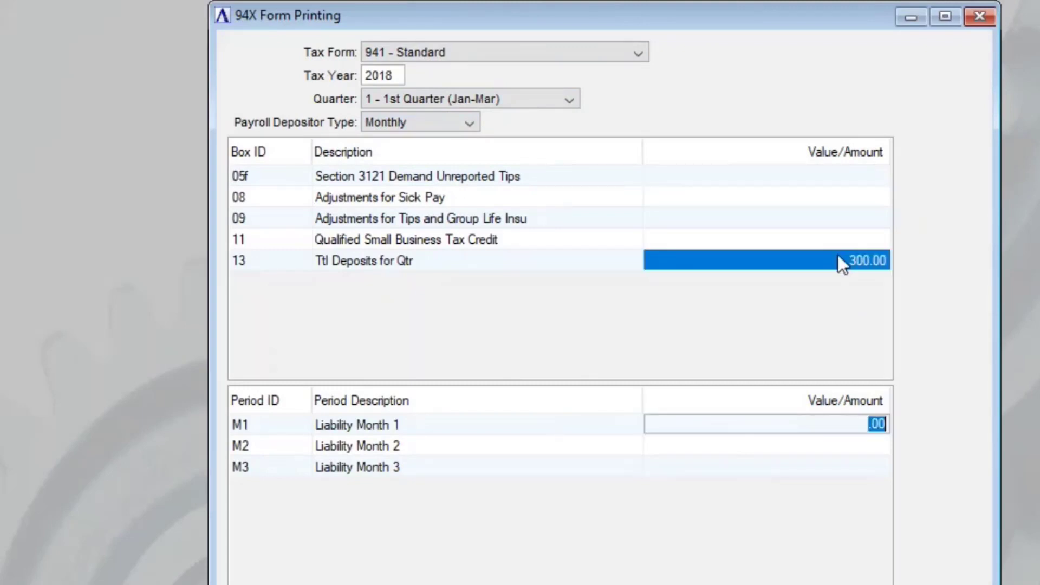
type("100")
key("Tab")
type("100")
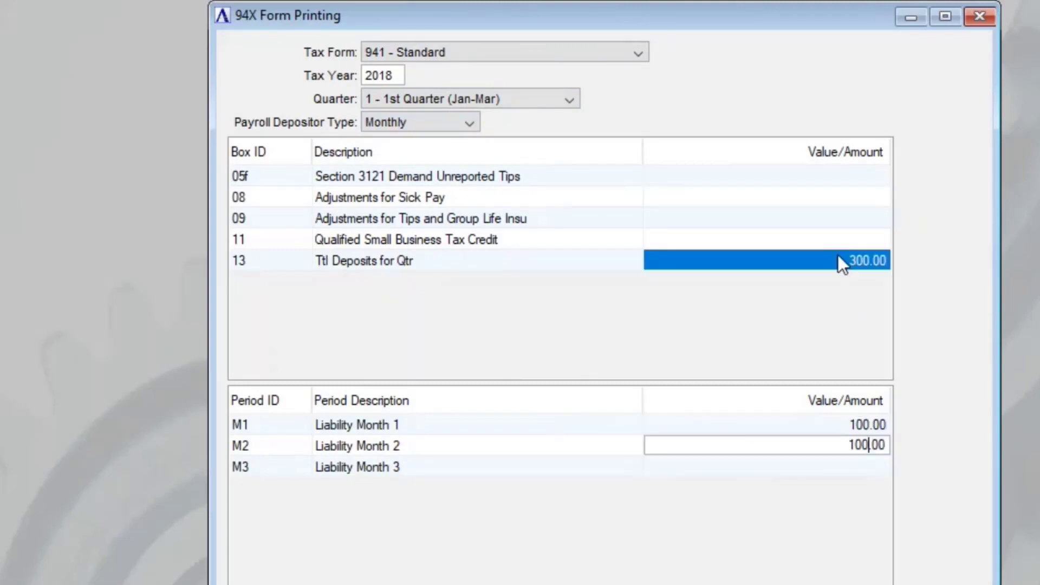
key("Tab")
type("100")
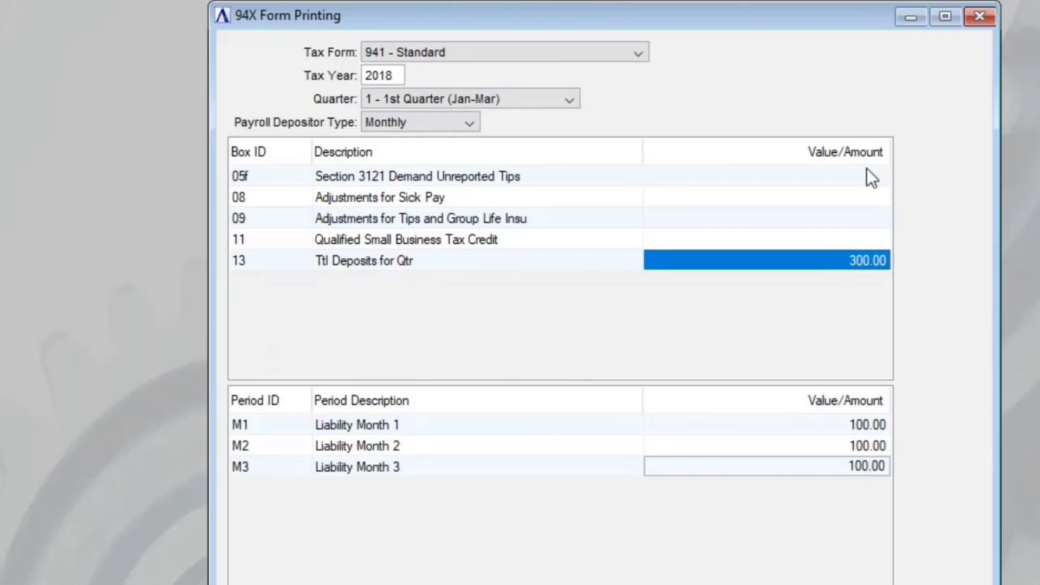
left_click(811, 204)
left_click(807, 205)
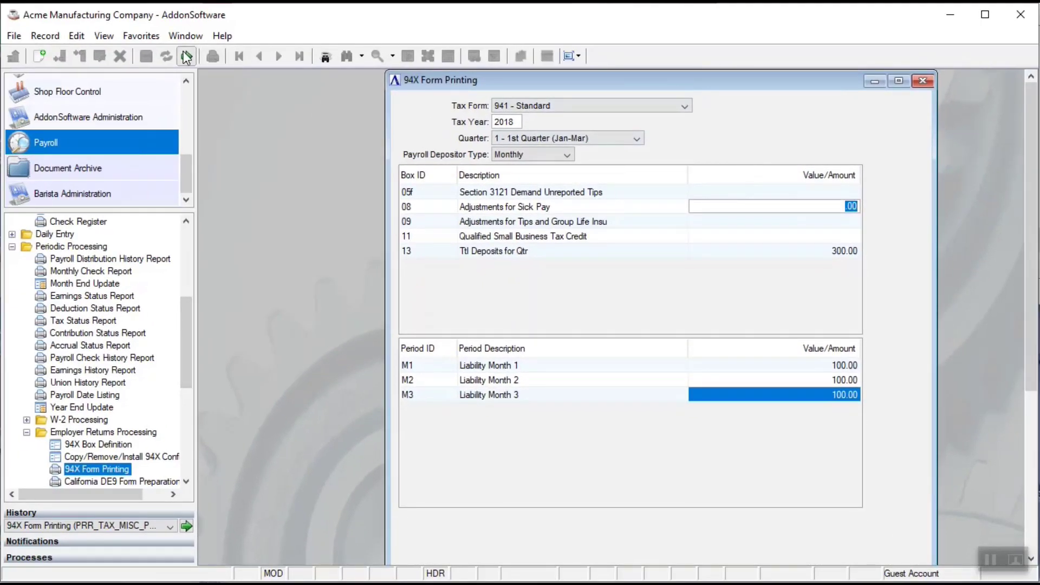
Step: Generate the 941 quarterly federal tax return, review its pages including the monthly tax liabilities, and close it
left_click(186, 56)
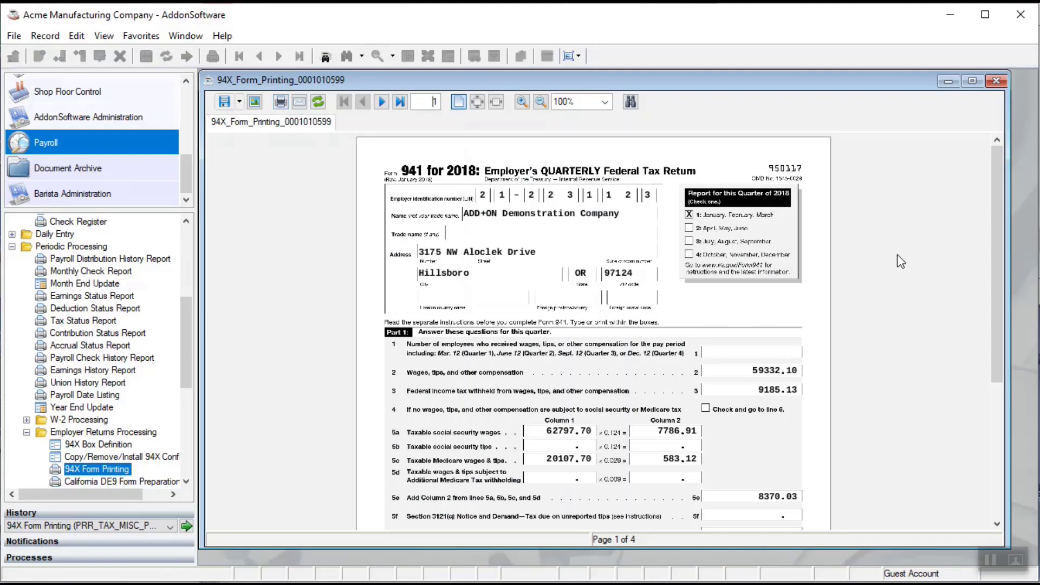
scroll(899, 257, "down", 3)
scroll(947, 193, "down", 1)
scroll(949, 193, "up", 5)
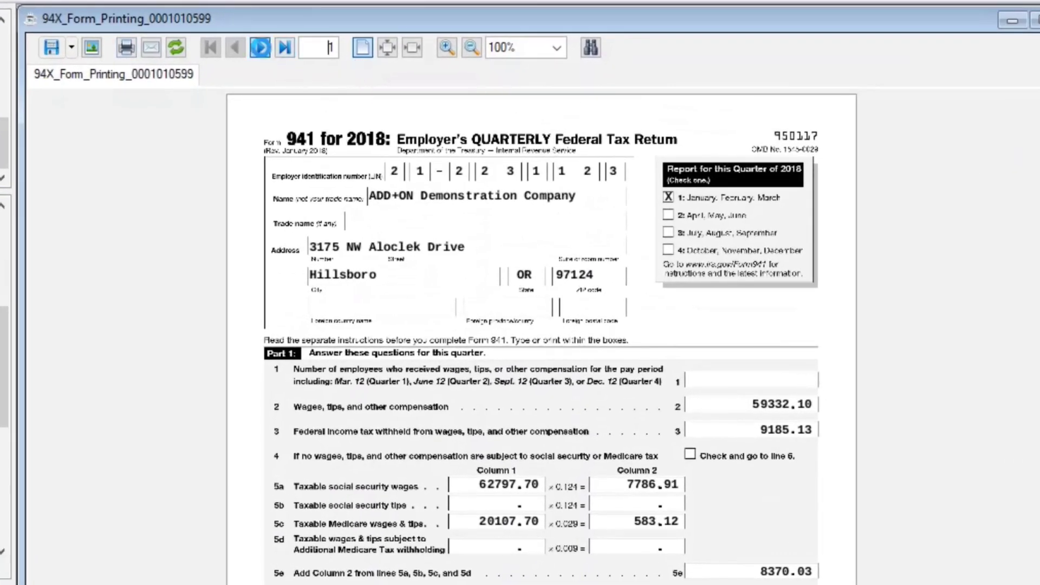
left_click(260, 48)
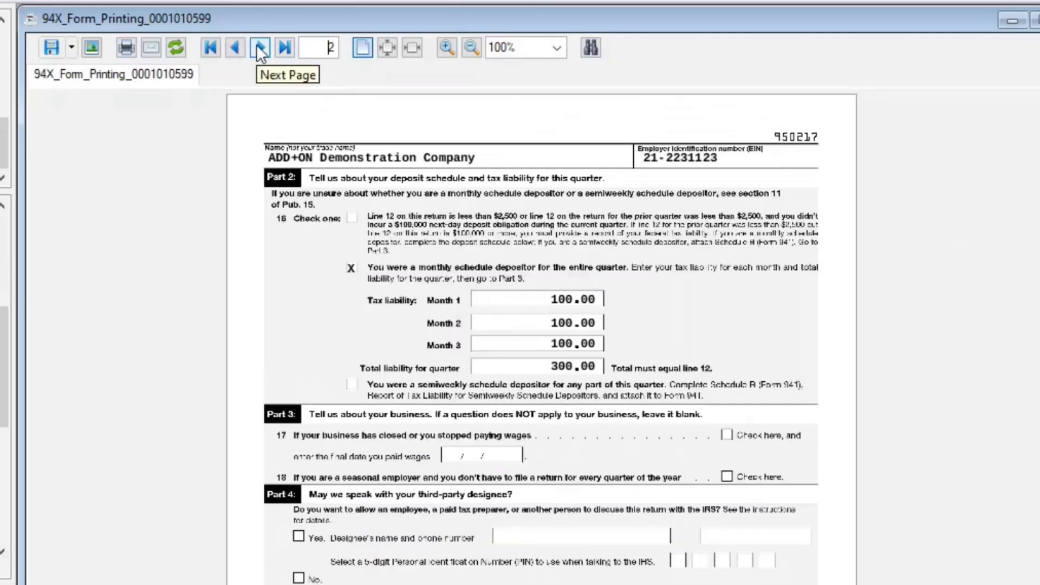
left_click(256, 45)
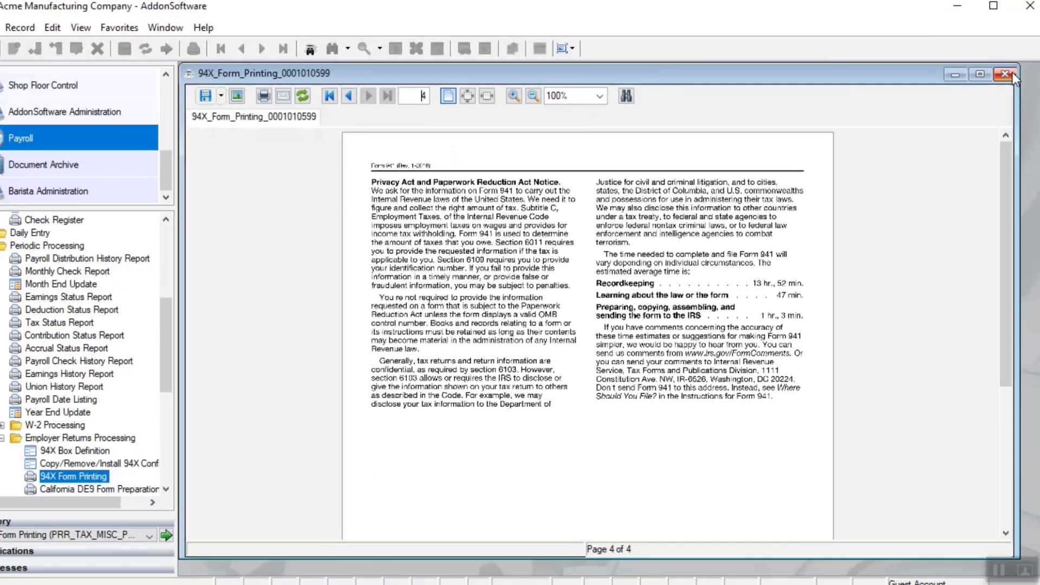
left_click(1012, 73)
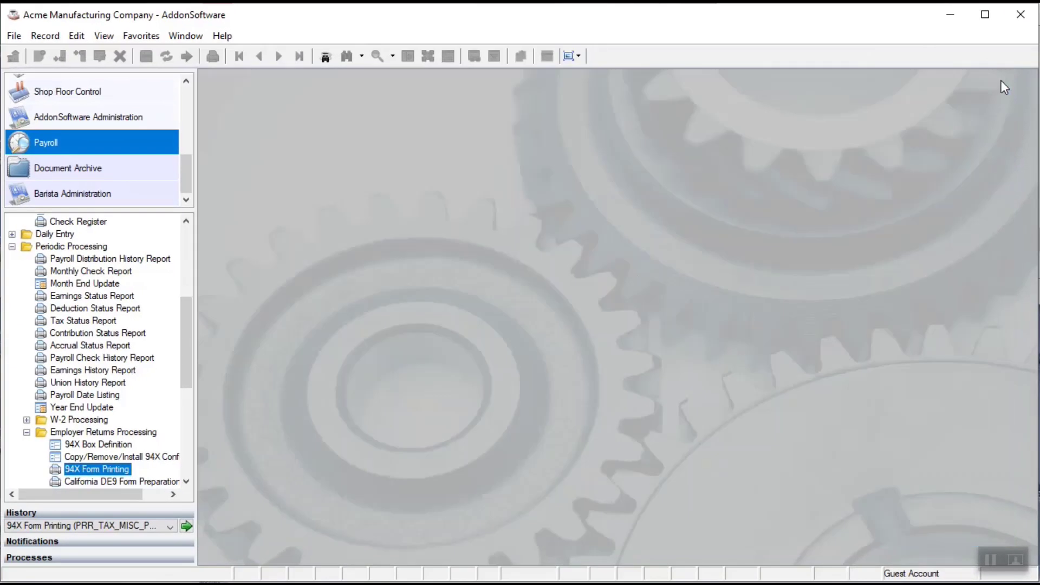
Step: Open W-2 Printing under W-2 Processing and deselect Copies B, C, D, 1 and 2, keeping Copy A and the W3 - Transmittal Form
left_click(26, 420)
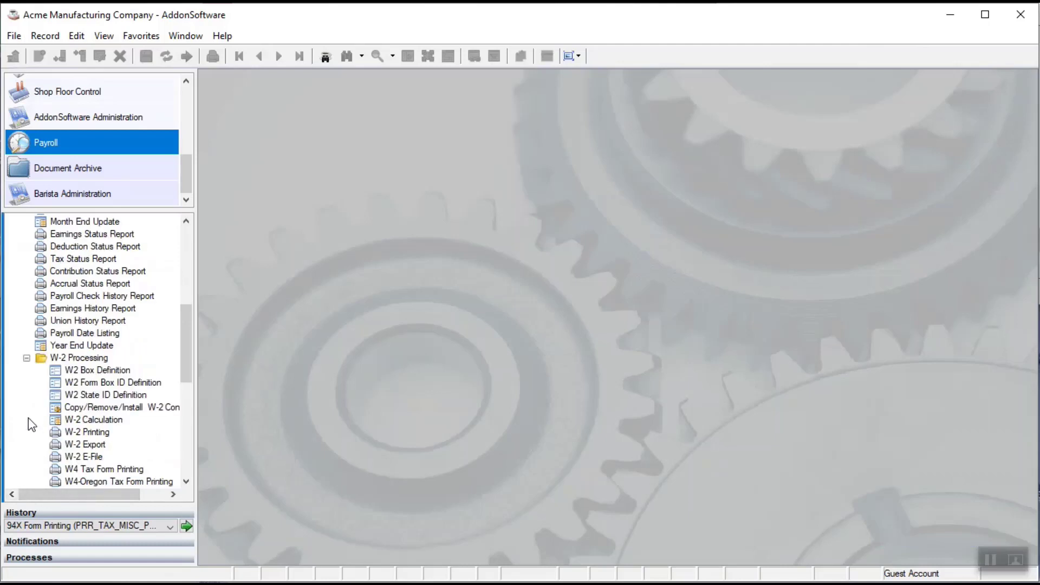
double_click(87, 432)
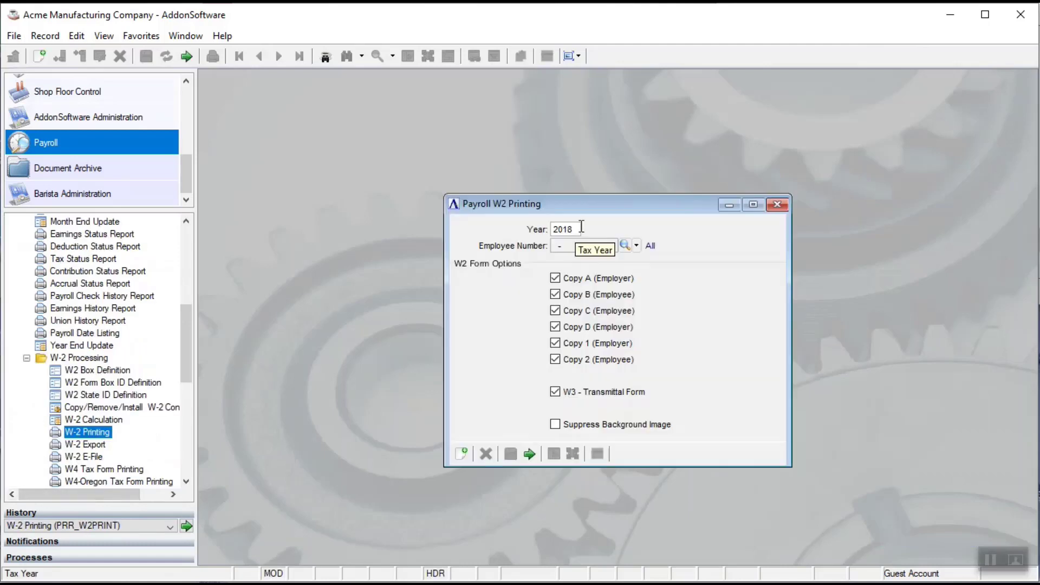
left_click(555, 294)
left_click(555, 311)
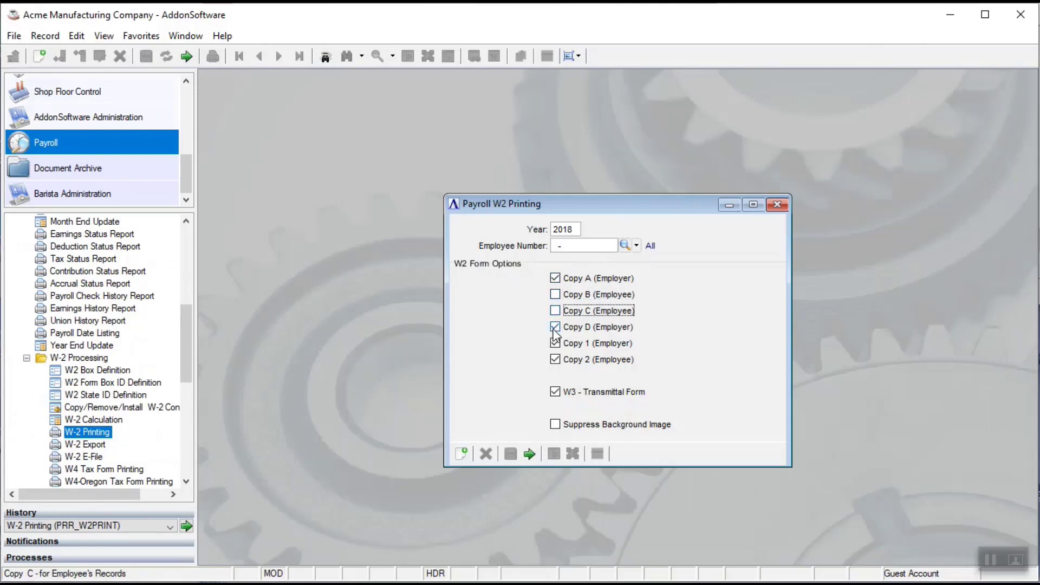
left_click(555, 326)
left_click(555, 342)
left_click(555, 360)
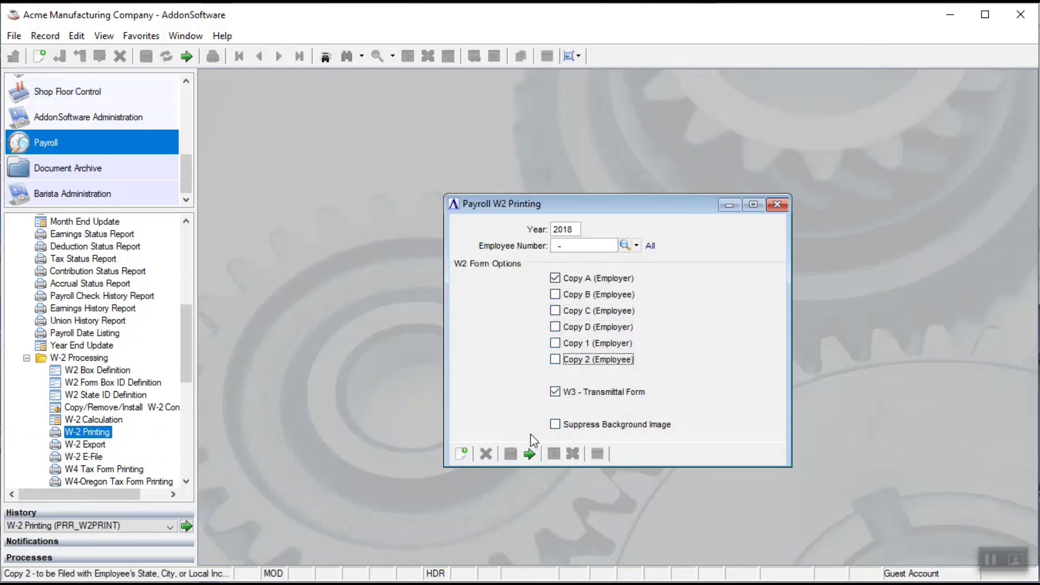
Step: Generate the 2018 W-2 and W-3 forms, review the employee statements and the transmittal form, and close both previews
left_click(530, 454)
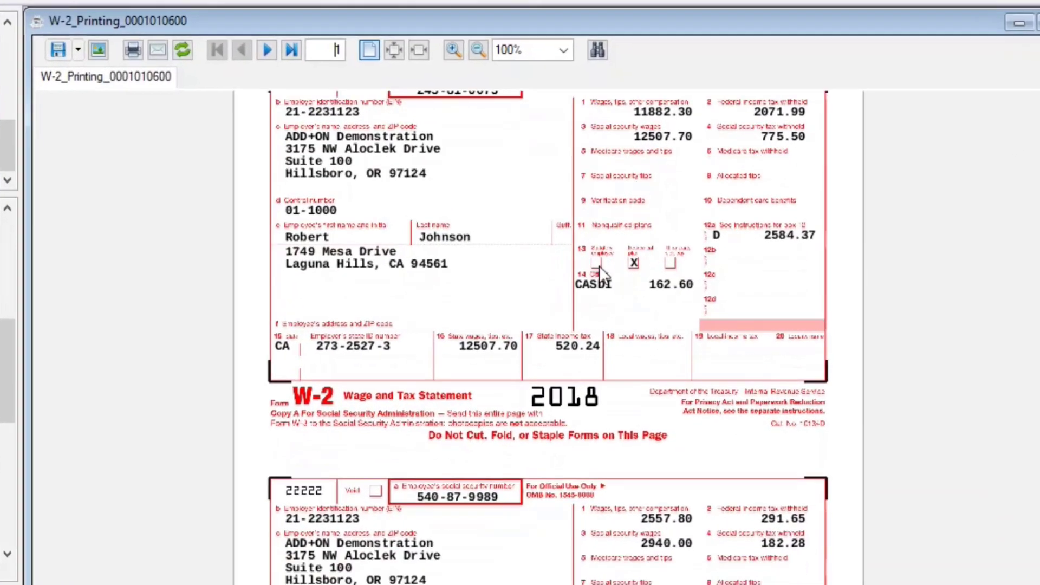
scroll(596, 268, "down", 3)
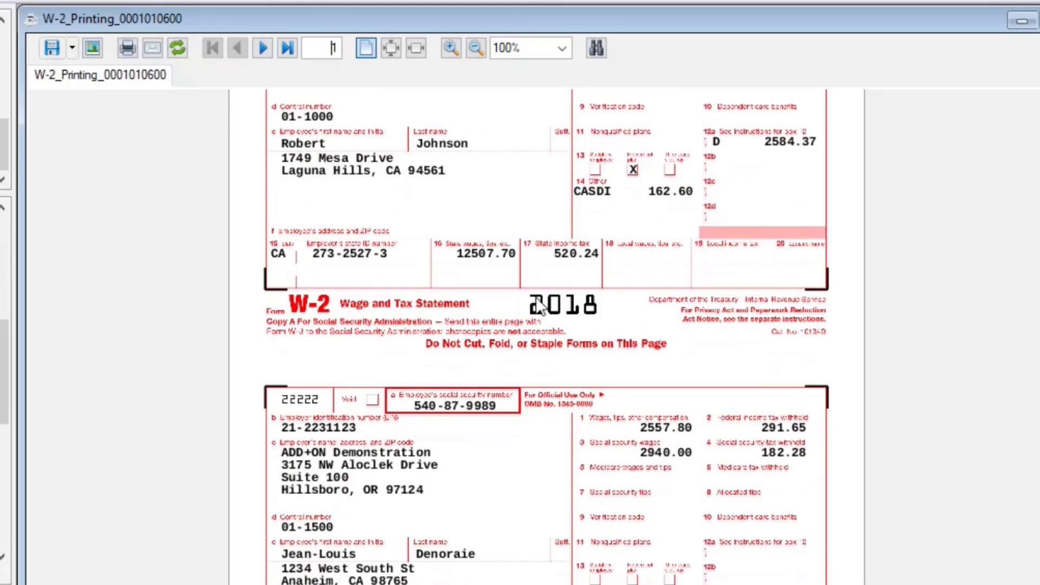
left_click(260, 48)
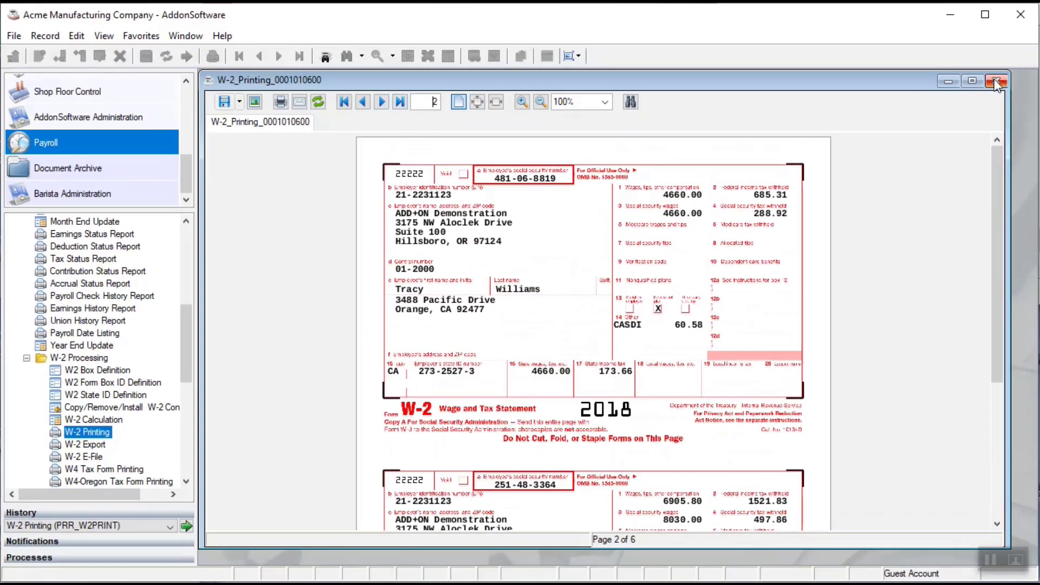
left_click(1000, 81)
scroll(901, 200, "down", 2)
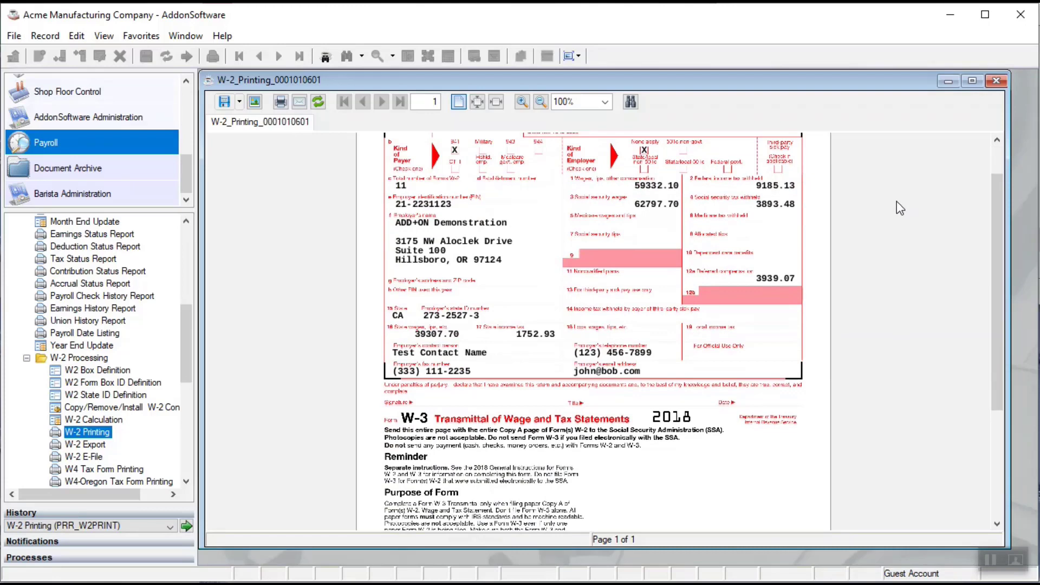
left_click(996, 81)
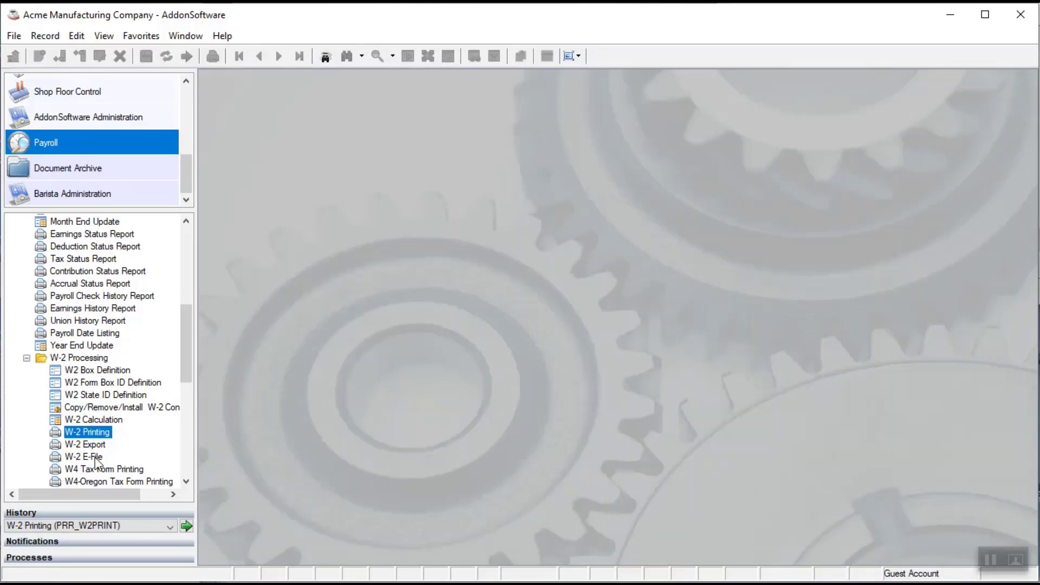
Step: Open W-2 E-File, set the tax year to 2018, and generate the EFW2 file at the default path
double_click(95, 457)
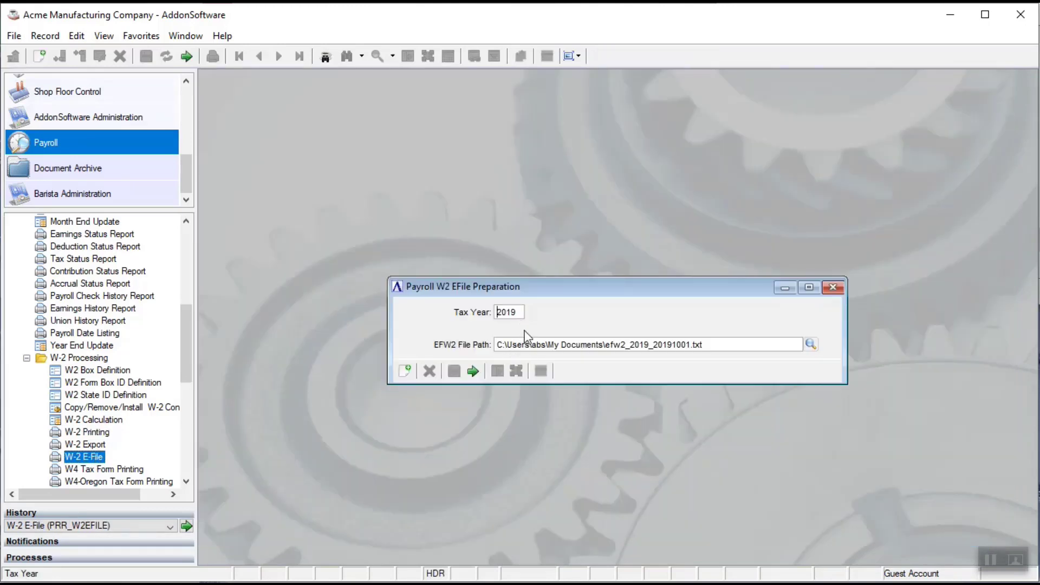
left_click(519, 310)
key("BackSpace")
type("8")
key("Tab")
left_click(469, 374)
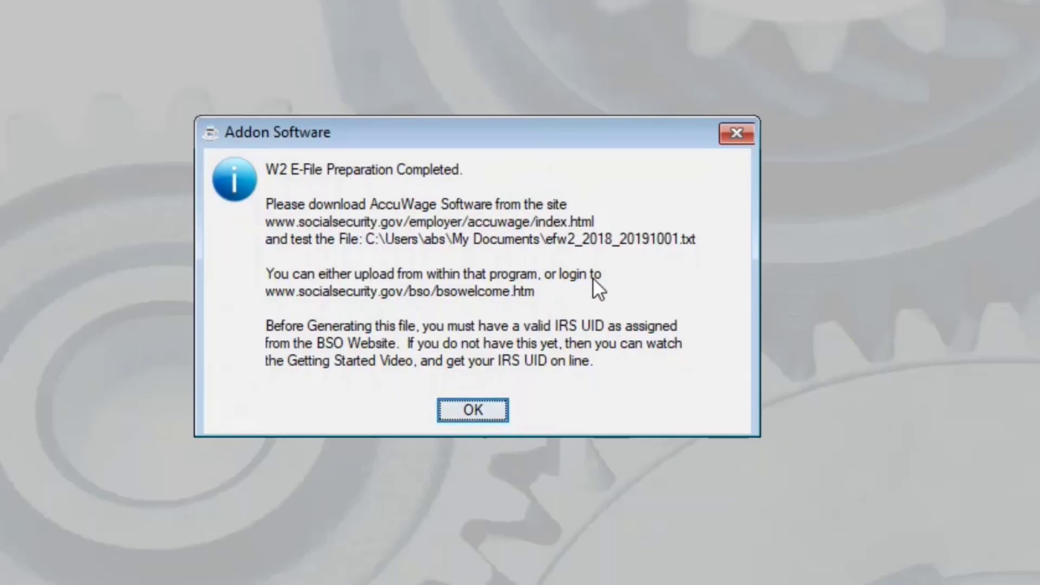
left_click(475, 406)
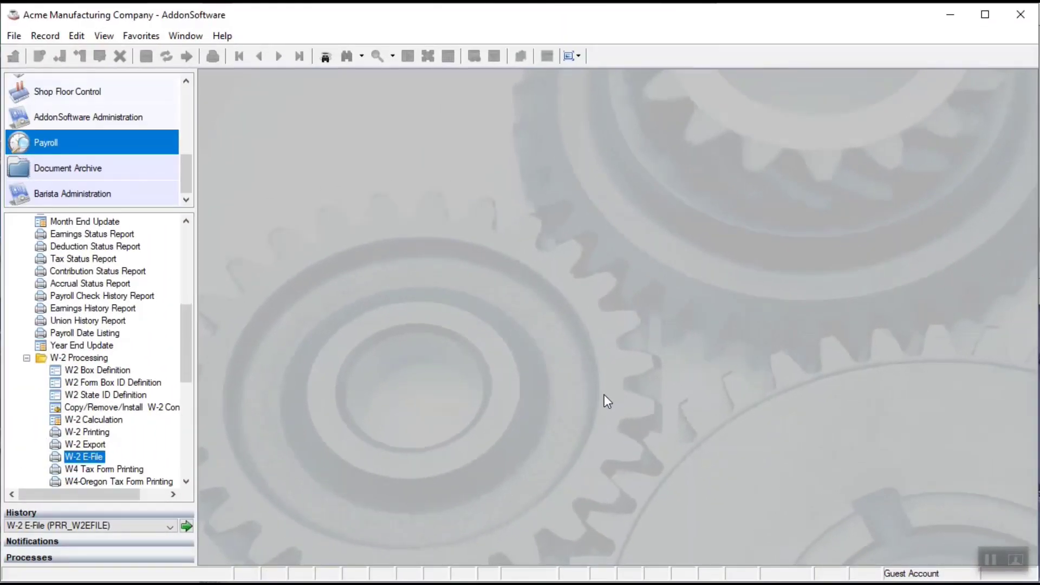